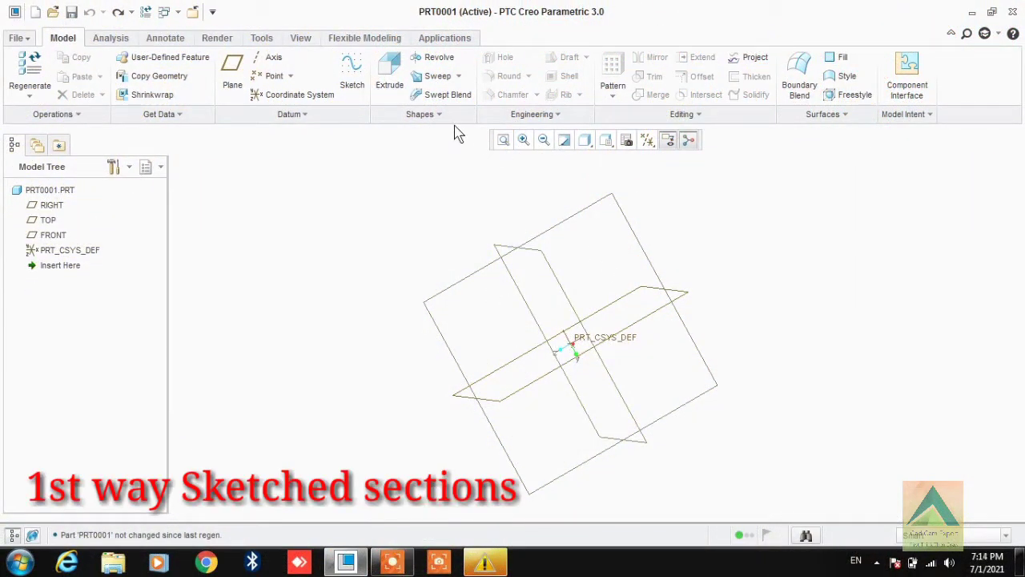
Start a rotational blend and sketch its first section on FRONT, with RIGHT as the left reference.
left_click(422, 113)
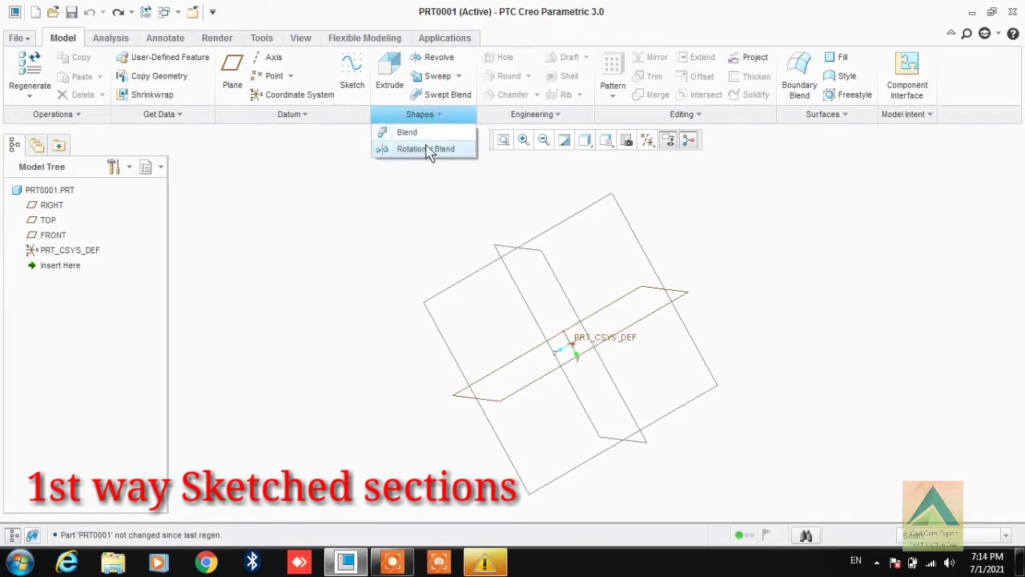
left_click(427, 150)
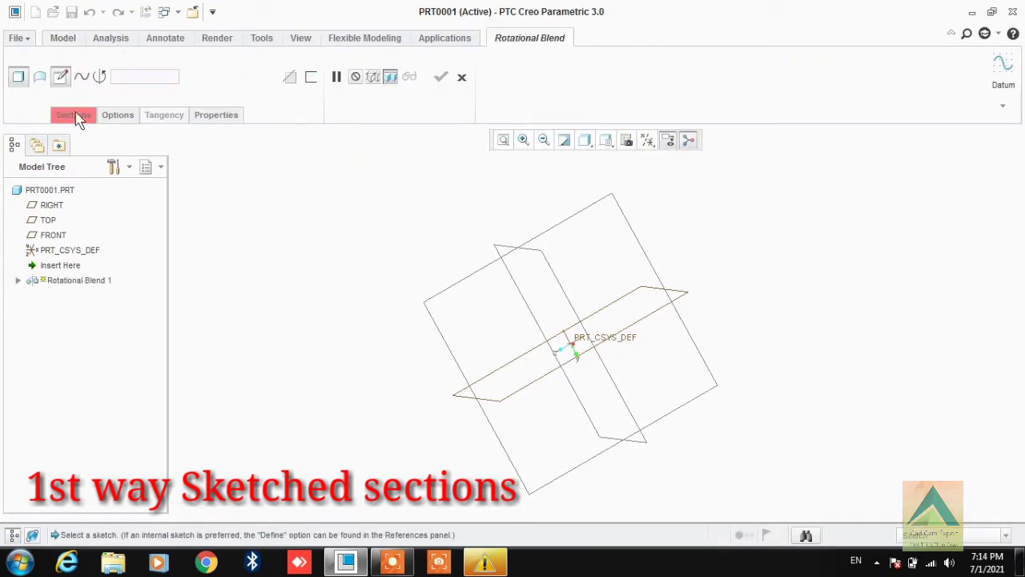
left_click(78, 116)
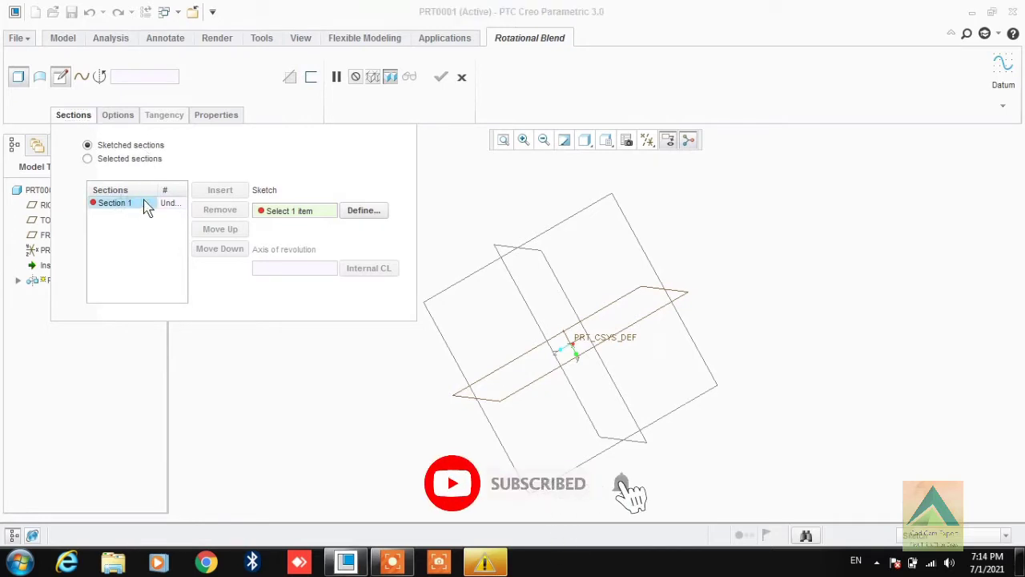
left_click(362, 211)
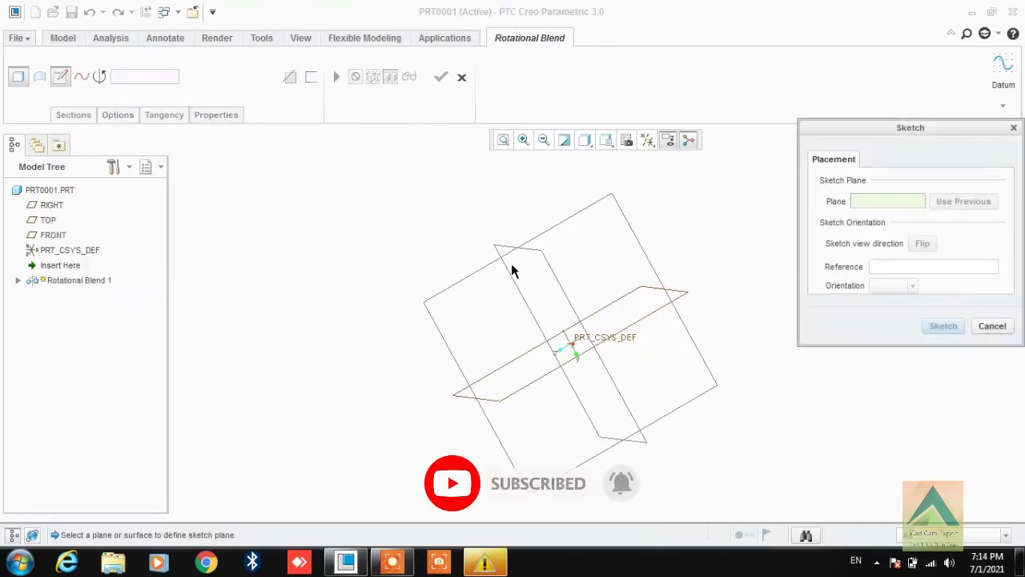
left_click(545, 264)
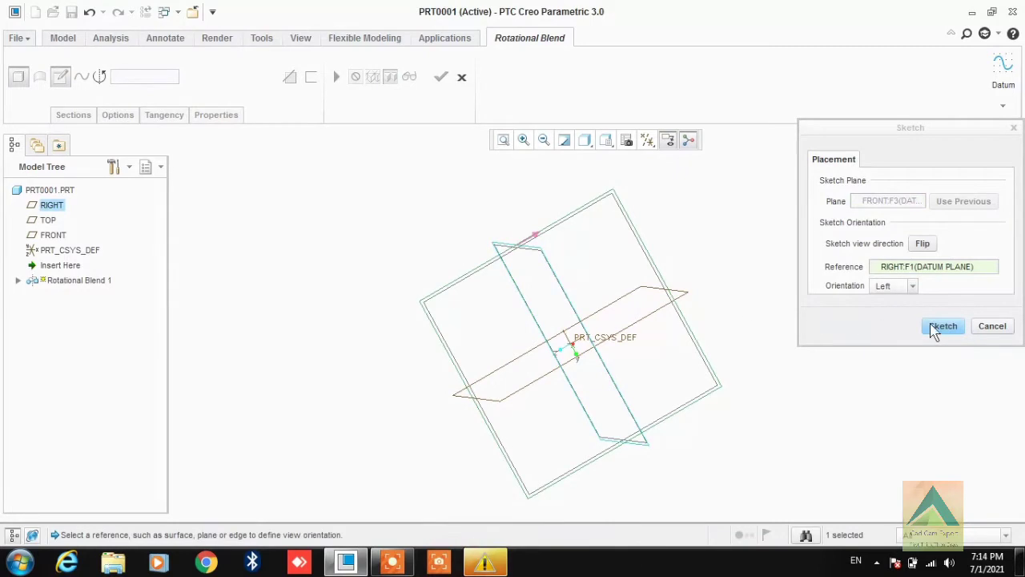
left_click(937, 328)
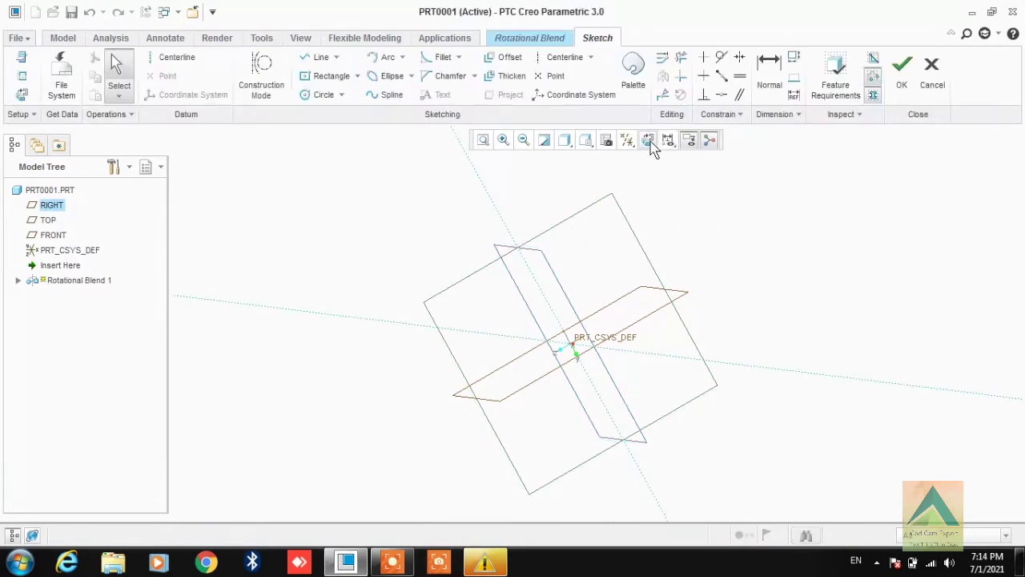
Draw a circle left of the origin and set its diameter to 100.
left_click(649, 142)
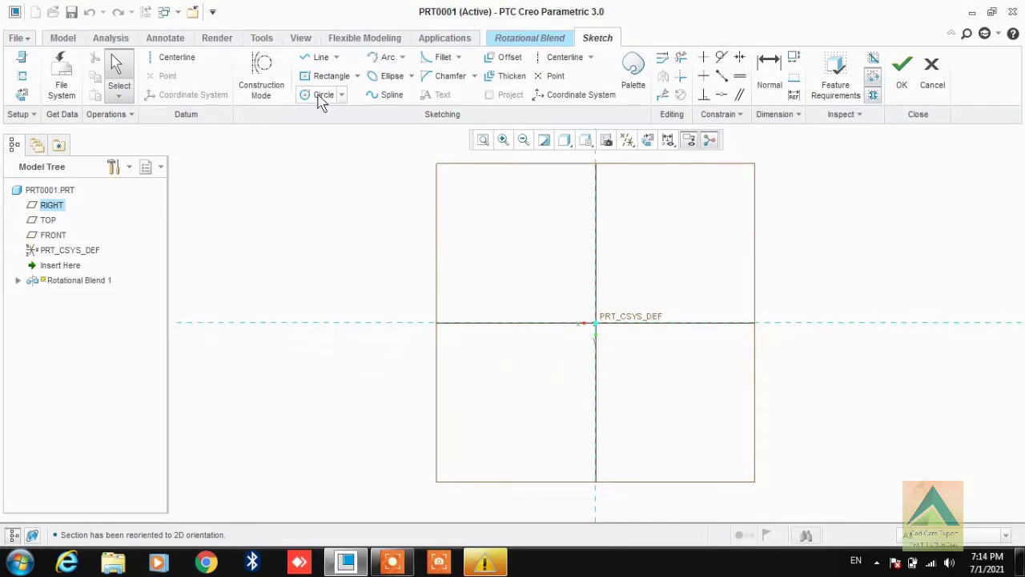
left_click(320, 96)
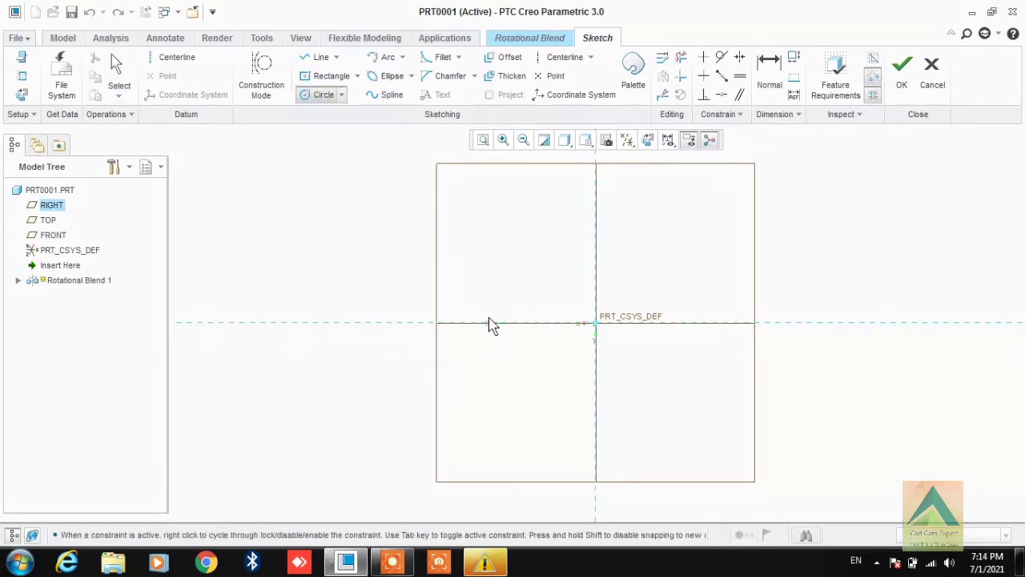
left_click(471, 323)
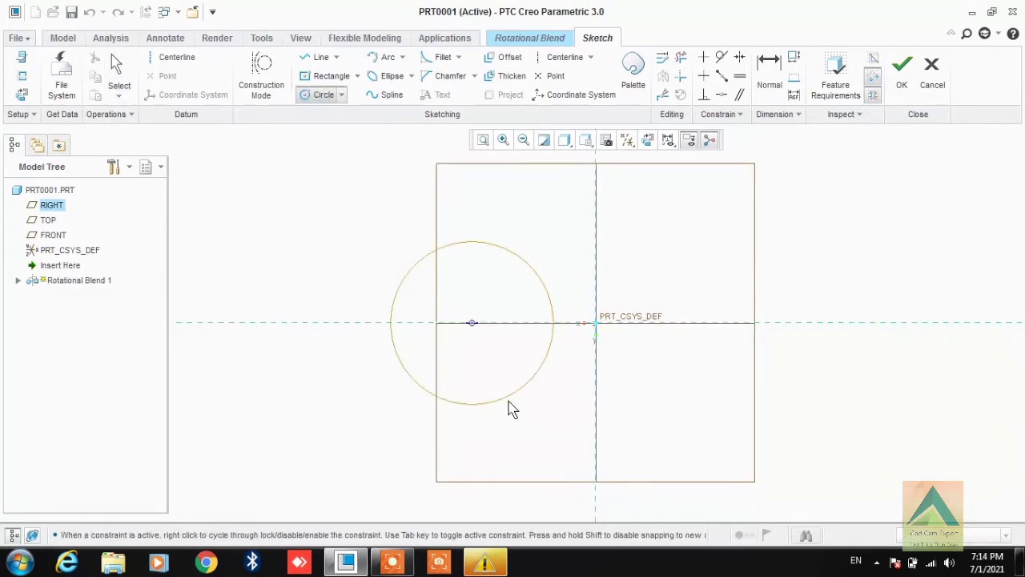
left_click(508, 407)
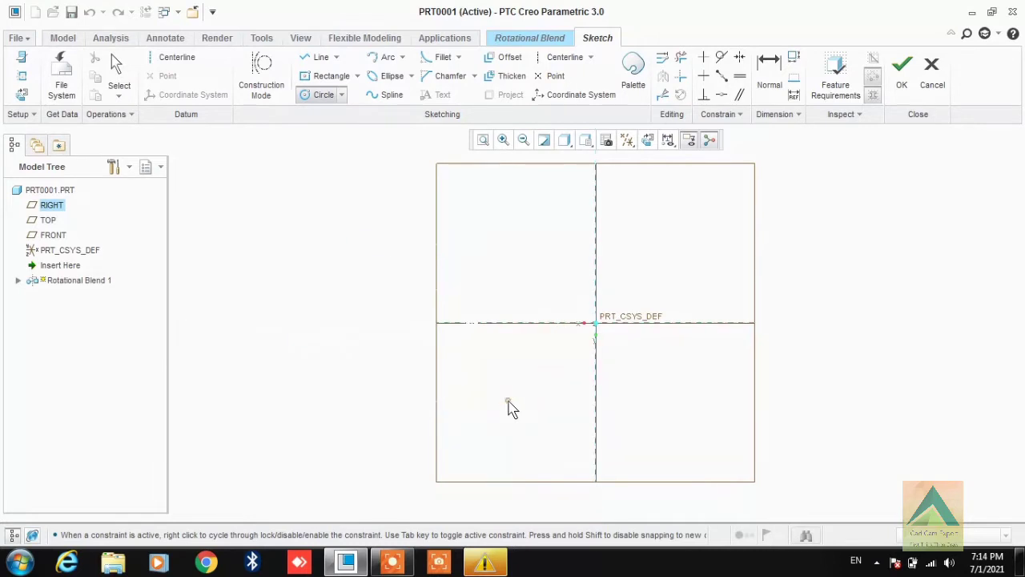
middle_click(409, 204)
double_click(356, 237)
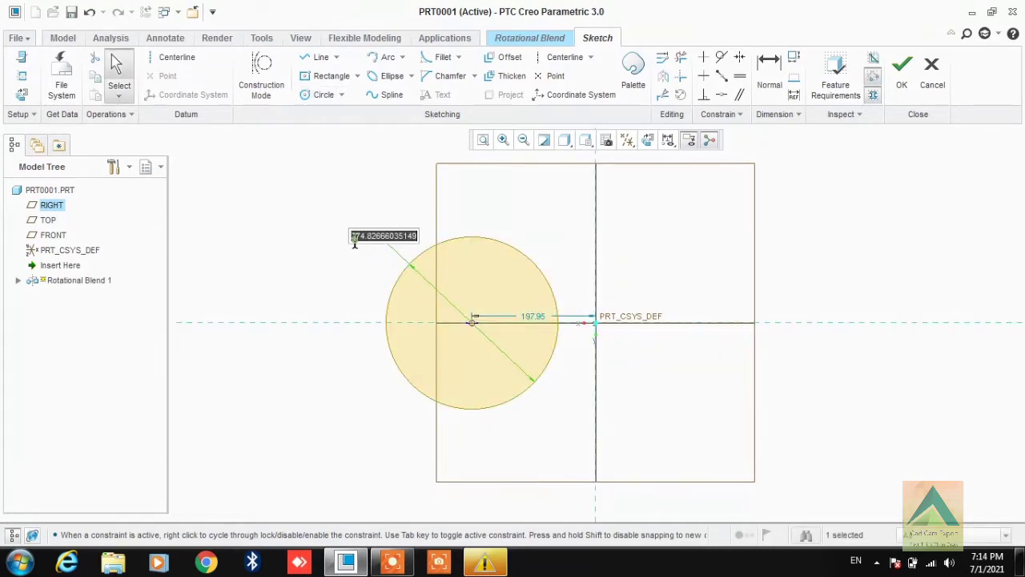
key("BackSpace")
type("0")
key("Return")
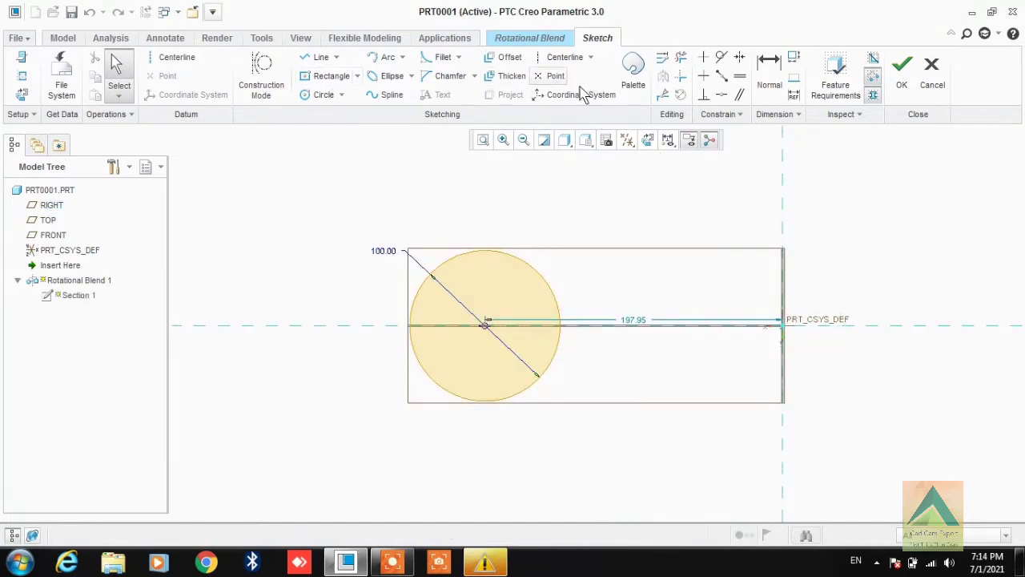
Divide the circle at points around its circumference.
left_click(663, 98)
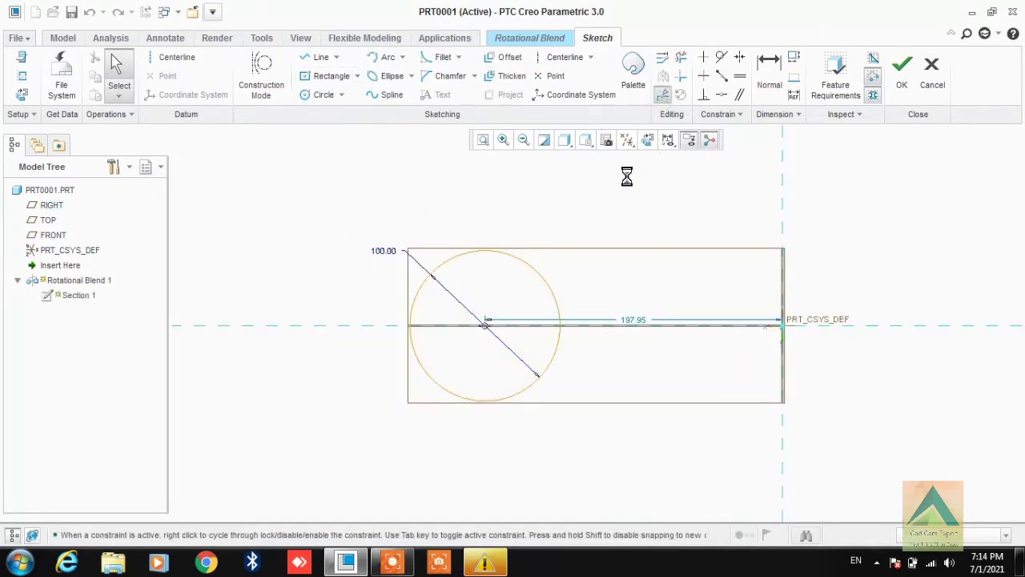
left_click(427, 278)
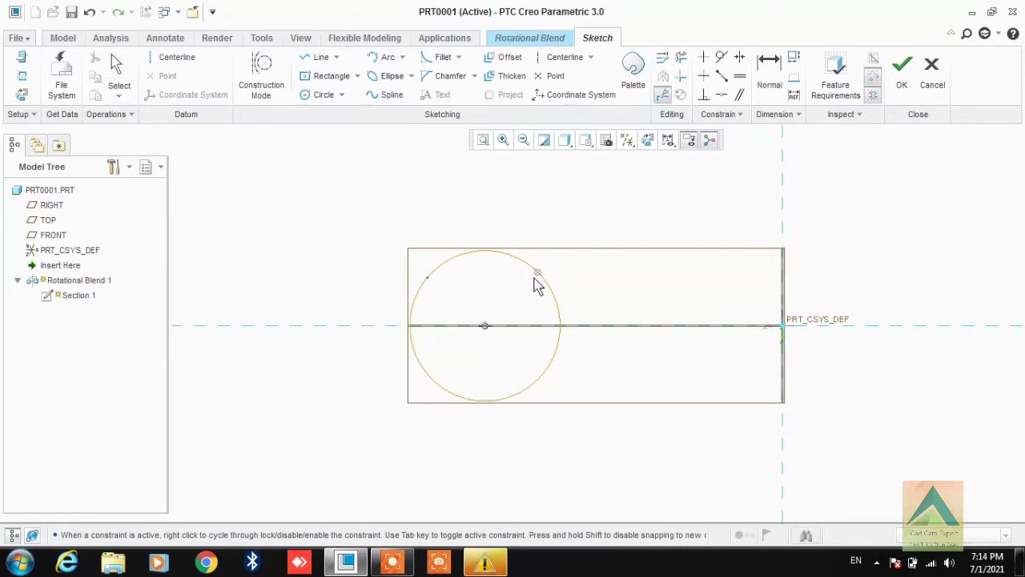
left_click(537, 280)
left_click(438, 384)
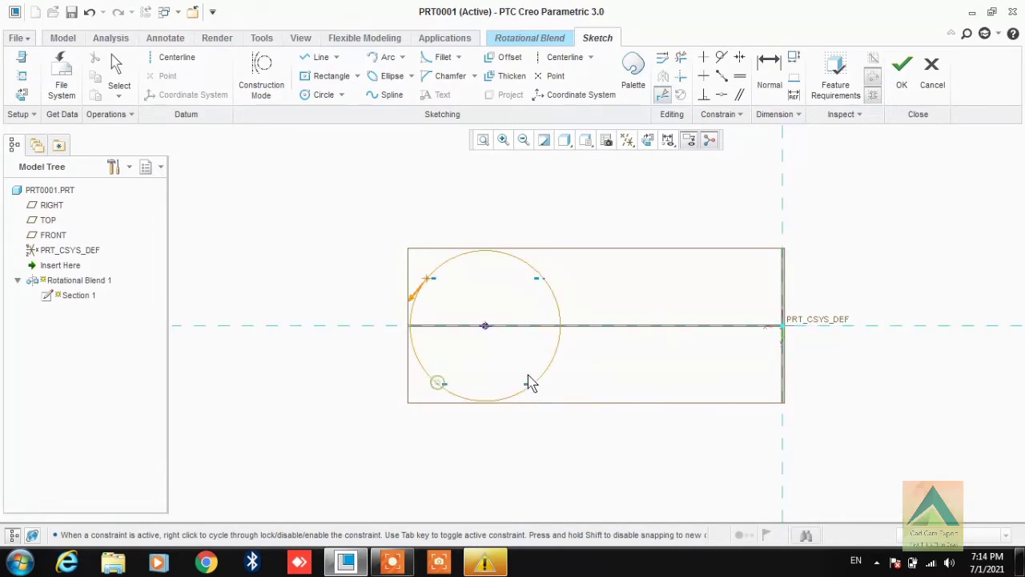
Accept the circle as Section 1 and use the coordinate system's Y axis as the revolution axis.
left_click(903, 87)
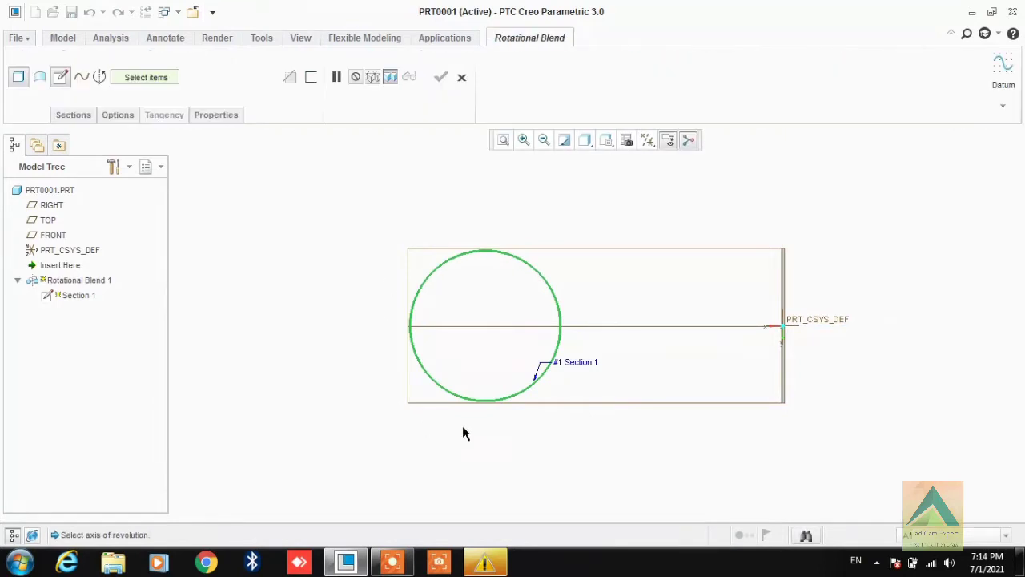
left_click(74, 116)
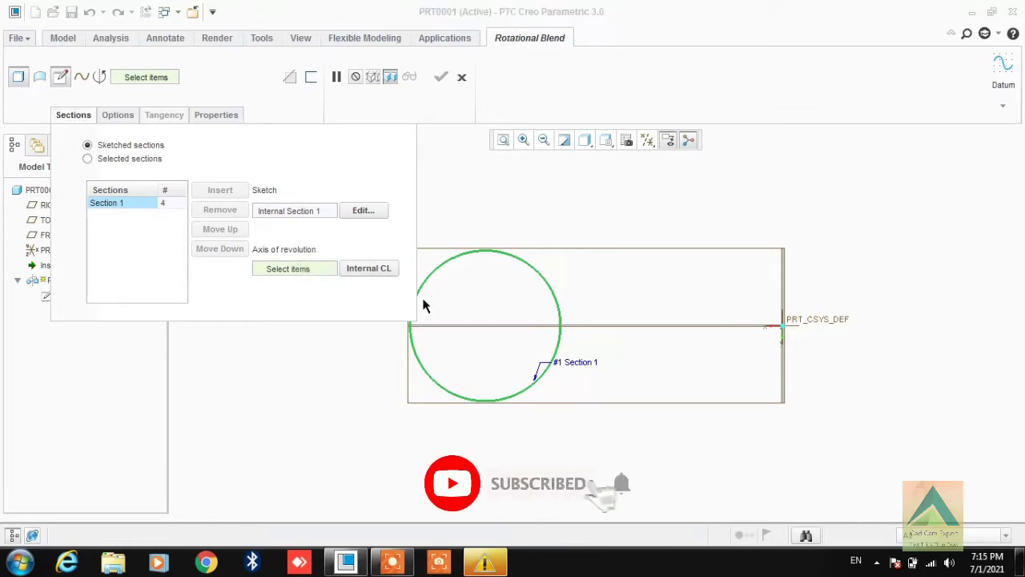
scroll(547, 314, "down", 3)
middle_click_drag(548, 315, 648, 337)
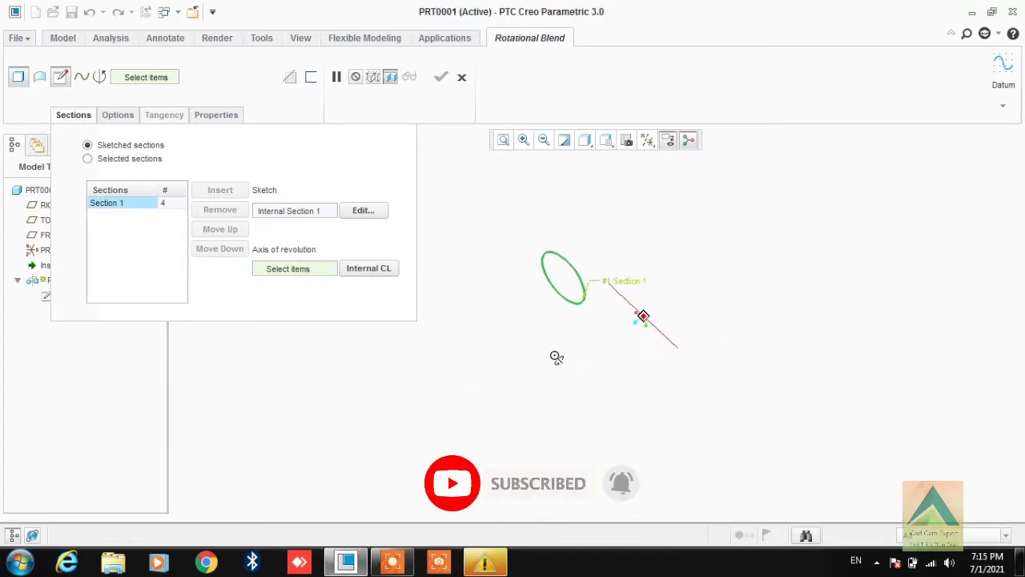
scroll(633, 332, "up", 5)
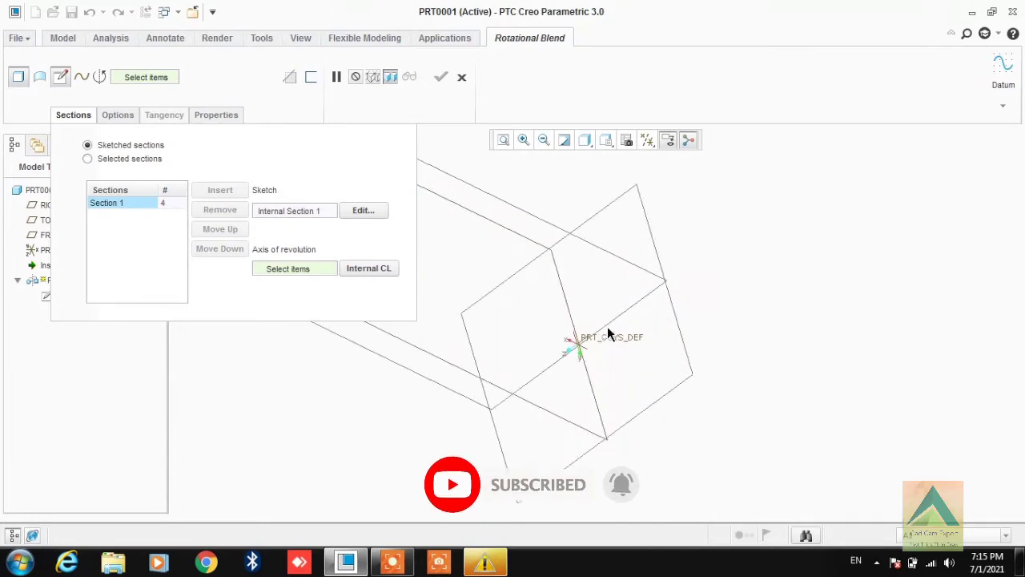
left_click(582, 361)
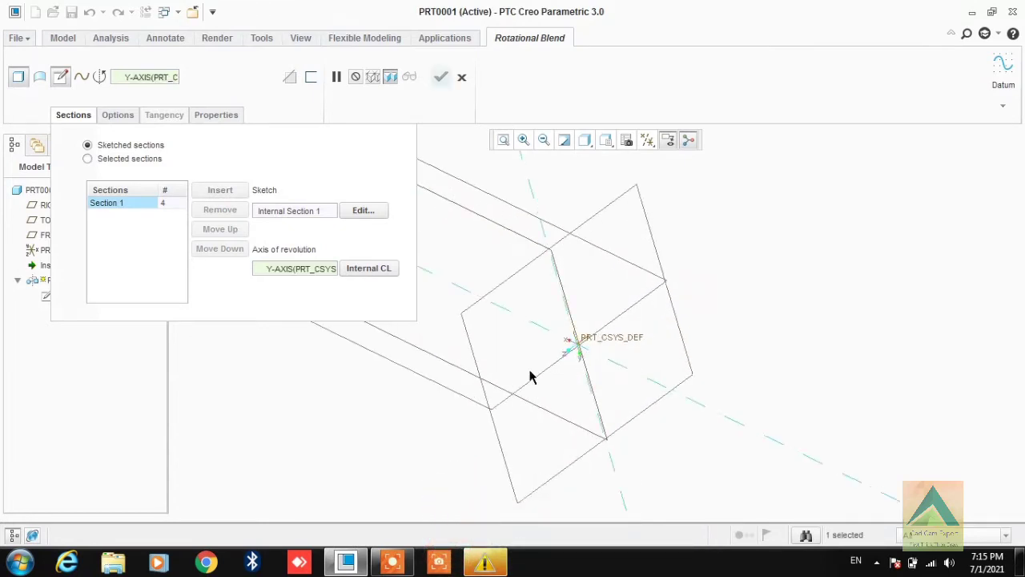
scroll(647, 393, "down", 3)
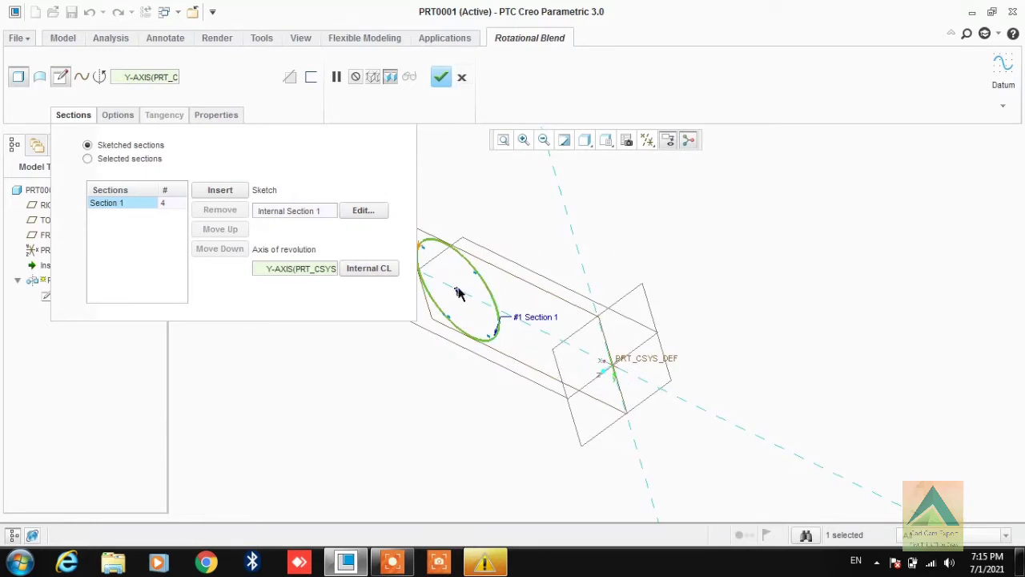
Add Section 2 and draw a rectangle on its sketch plane.
left_click(228, 192)
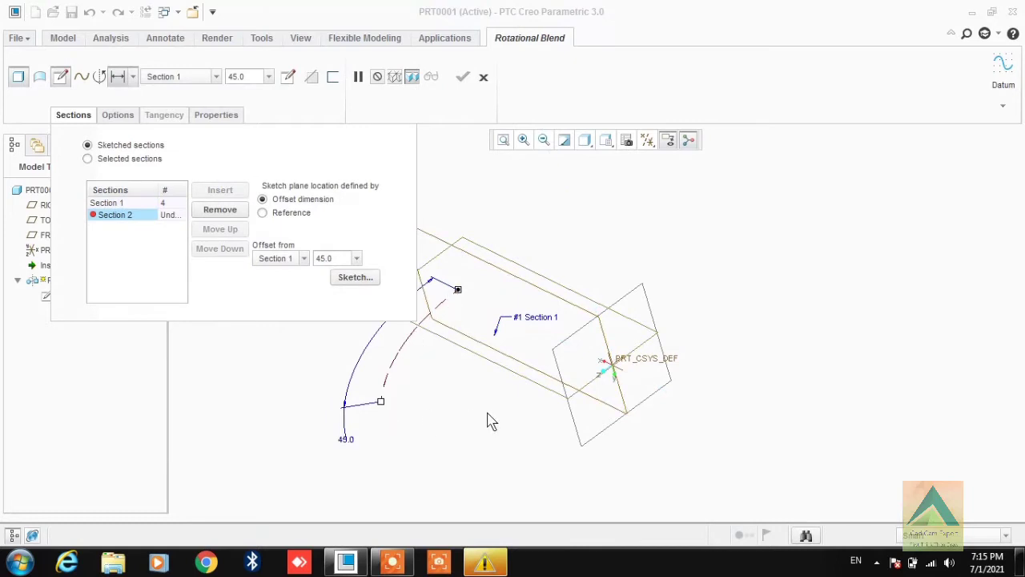
scroll(492, 422, "down", 2)
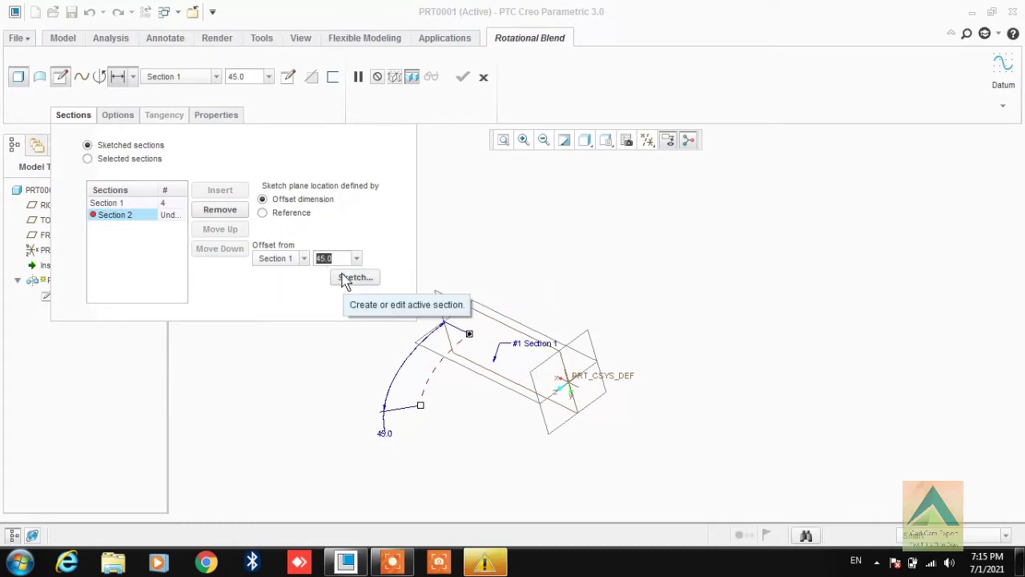
left_click(353, 278)
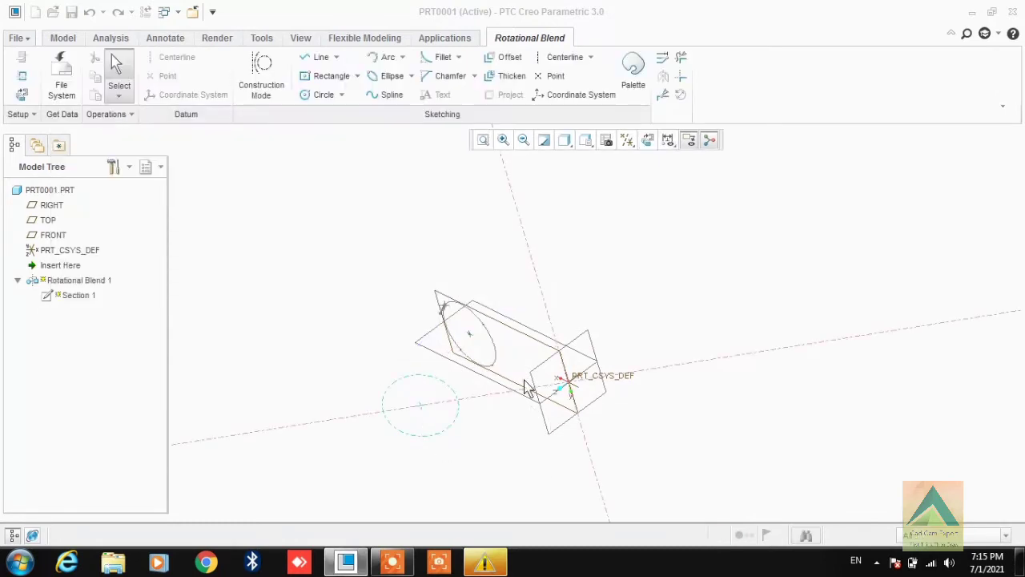
left_click(647, 140)
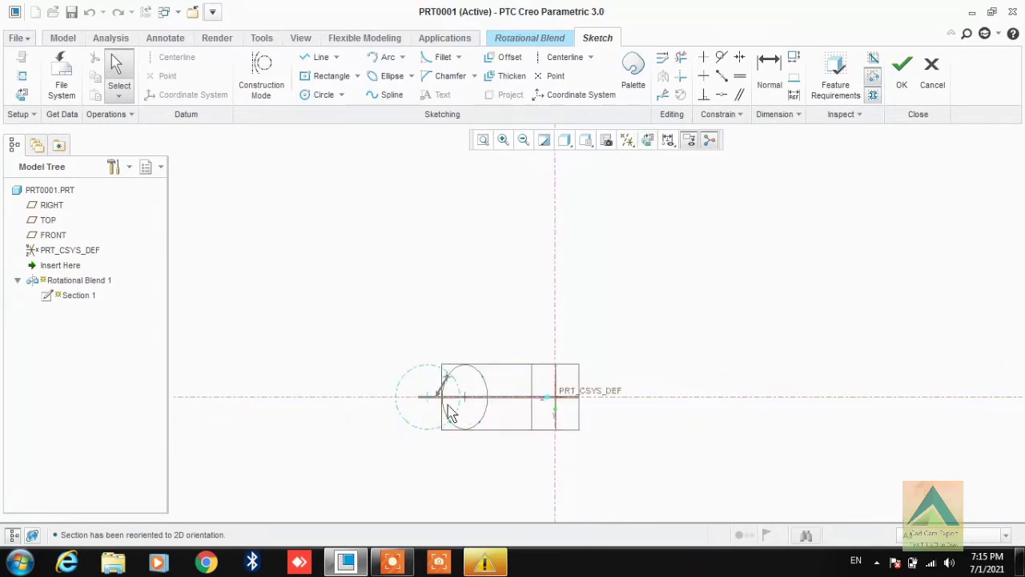
left_click(321, 75)
scroll(451, 427, "up", 1)
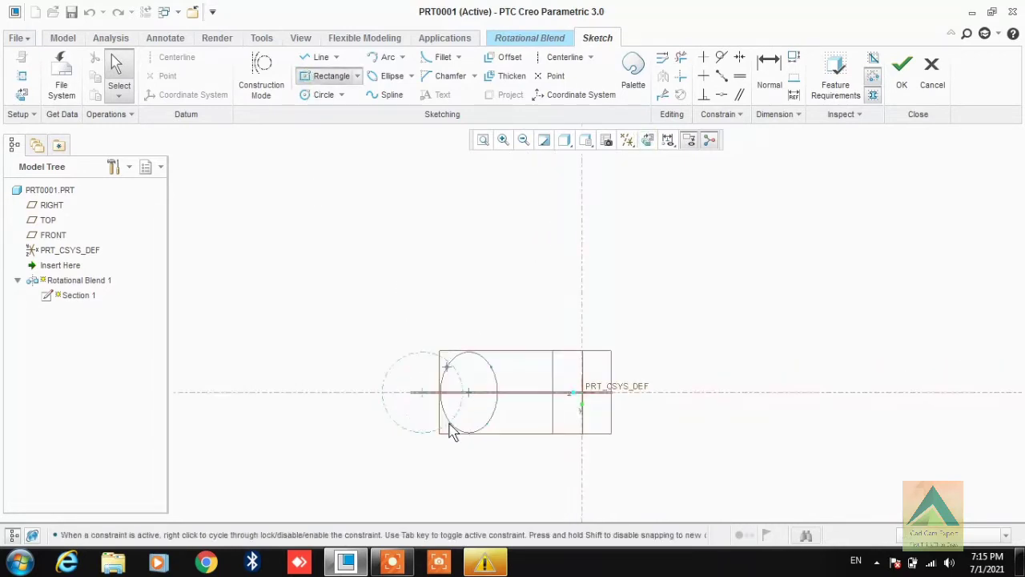
scroll(451, 428, "up", 1)
scroll(415, 393, "up", 2)
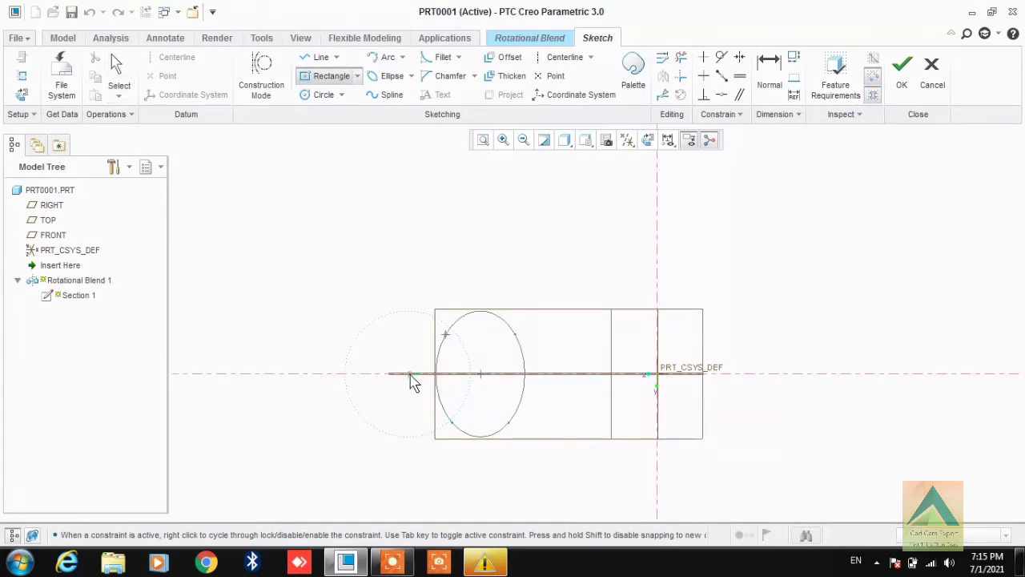
left_click(477, 452)
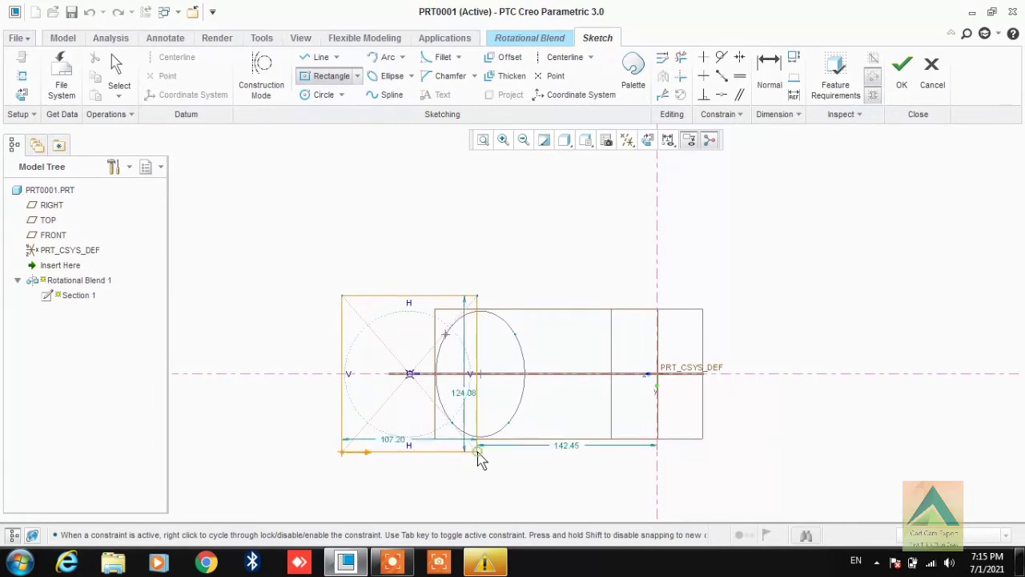
middle_click(409, 450)
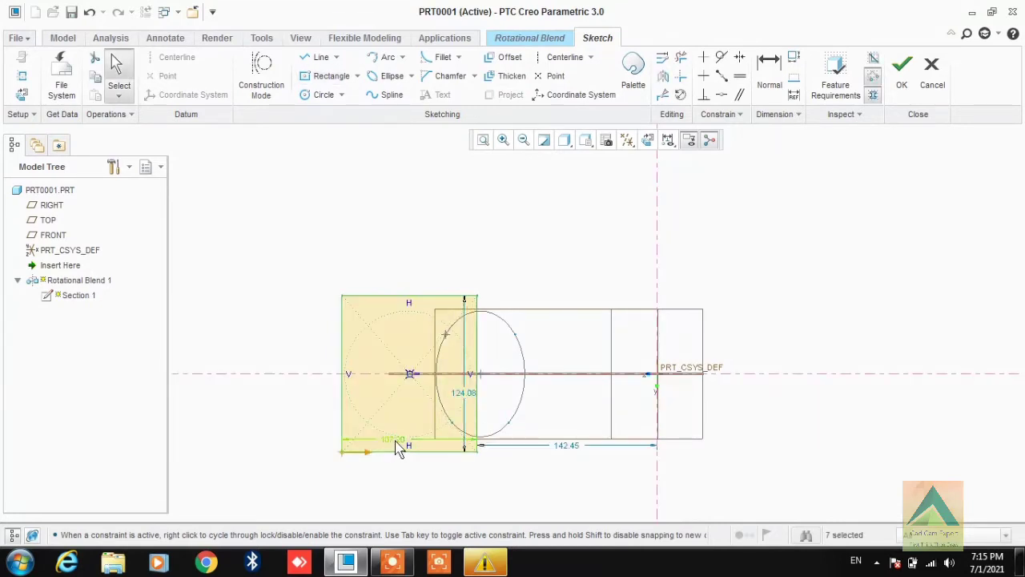
Dimension the rectangle 100 by 100 and accept Section 2 to preview the blend.
double_click(395, 441)
type("100")
key("Return")
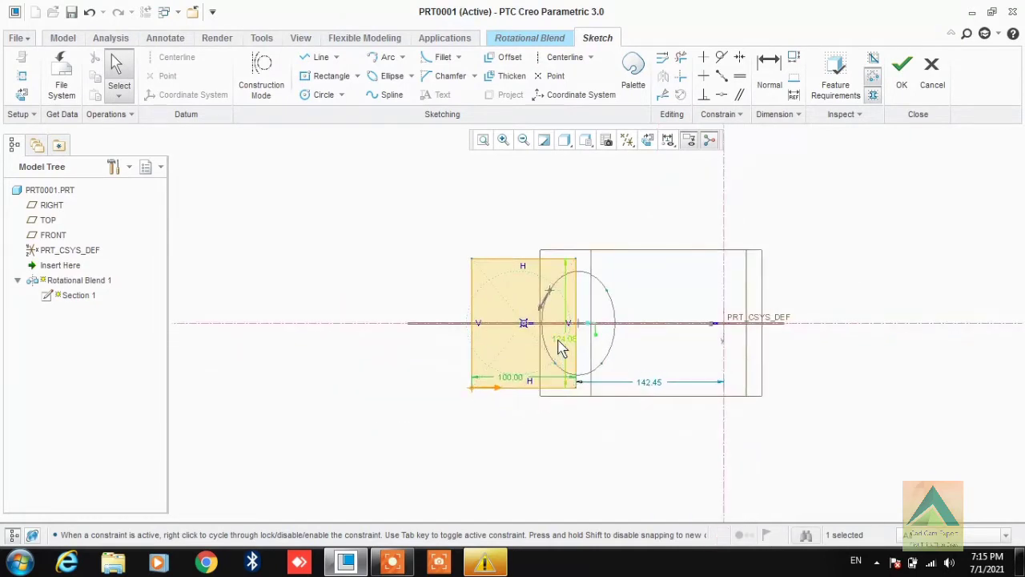
double_click(561, 344)
type("100")
key("Return")
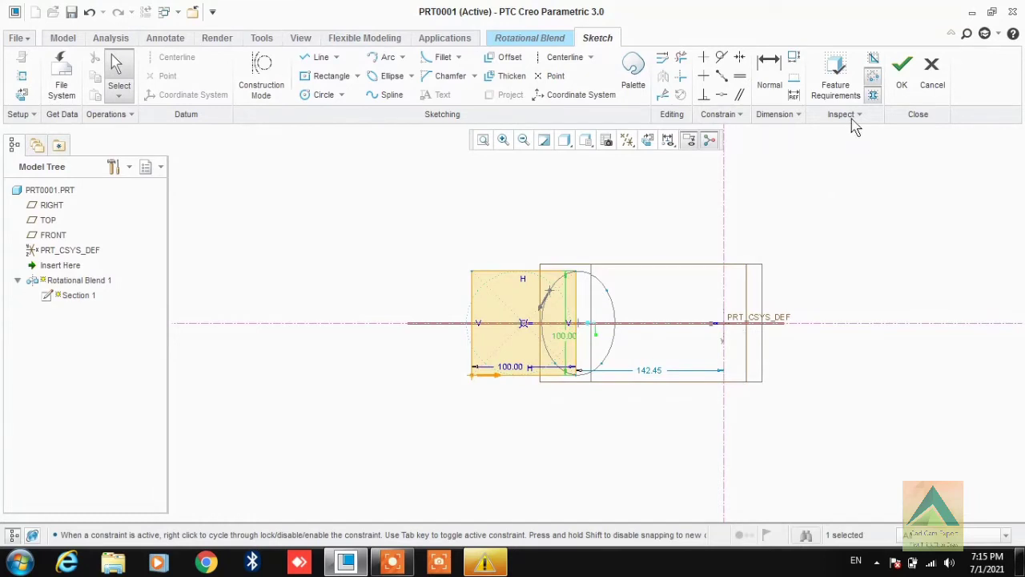
left_click(901, 80)
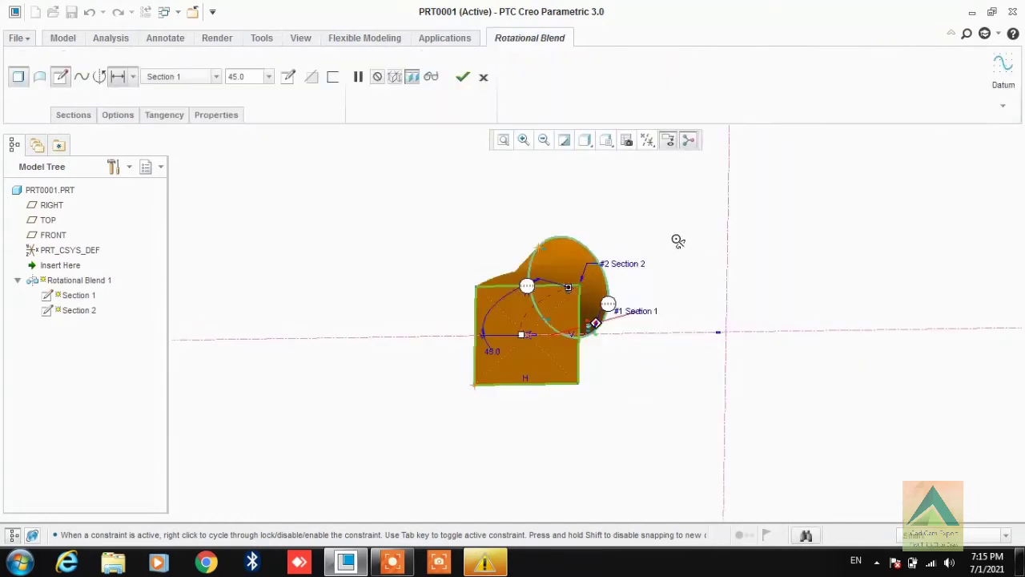
mouse_move(677, 240)
middle_mouse_down()
mouse_move(687, 296)
mouse_move(647, 280)
middle_mouse_up()
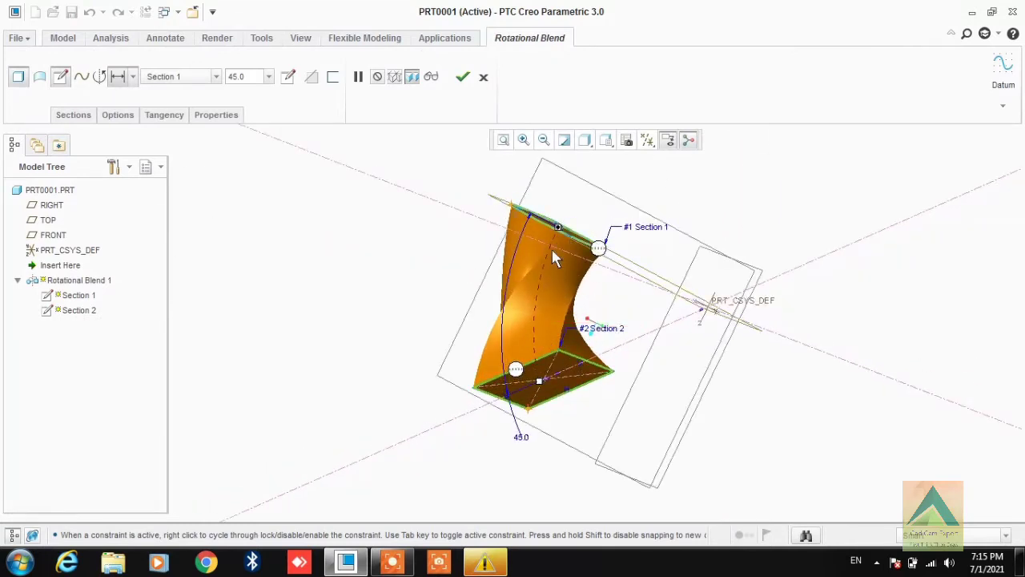
Thicken the rotational blend to a 5 wall and finish the feature.
left_click(332, 78)
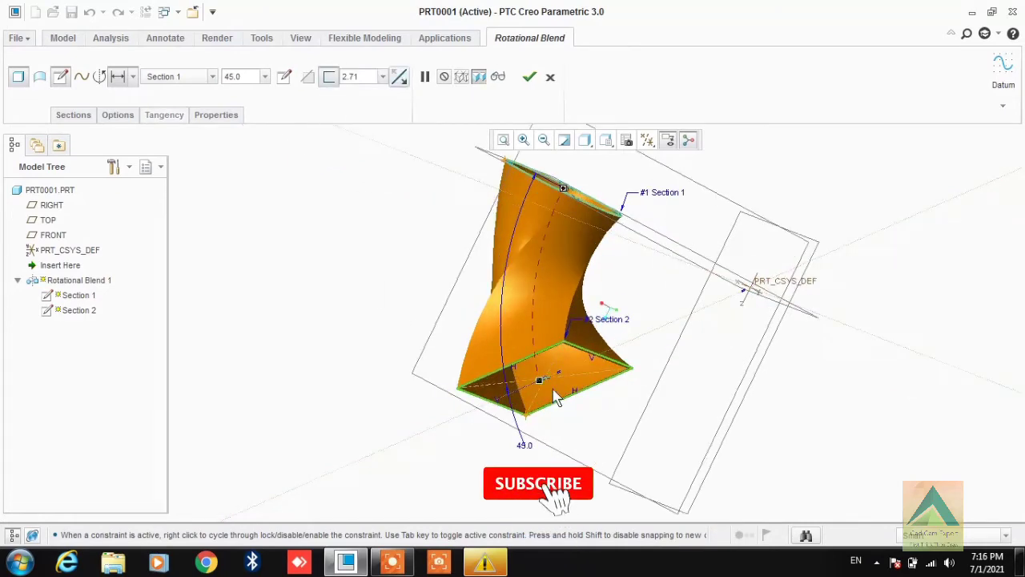
mouse_move(593, 384)
middle_mouse_down()
mouse_move(606, 402)
mouse_move(600, 389)
mouse_move(581, 389)
mouse_move(579, 400)
mouse_move(593, 403)
middle_mouse_up()
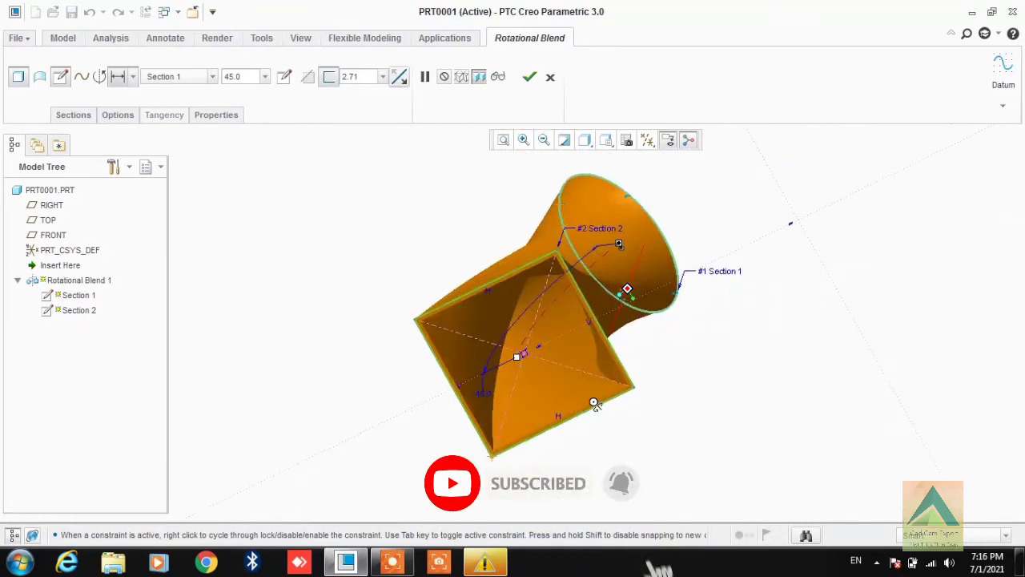
left_click(371, 74)
type("5")
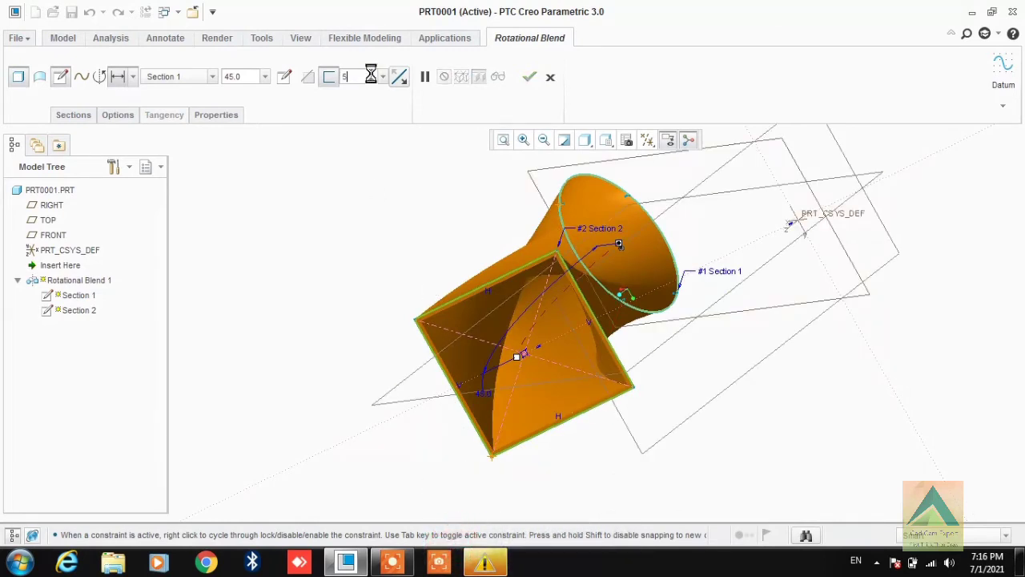
key("Return")
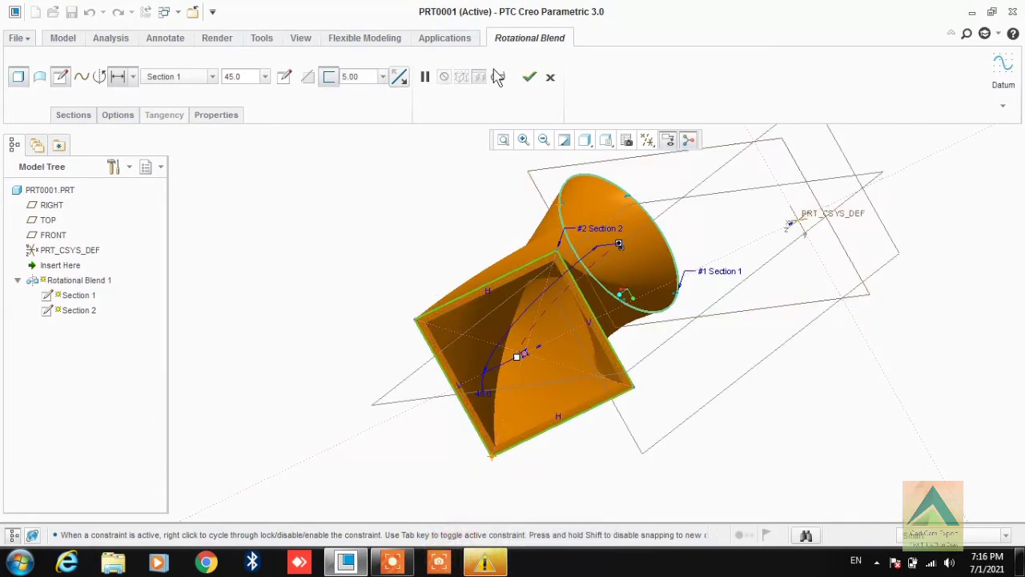
left_click(529, 76)
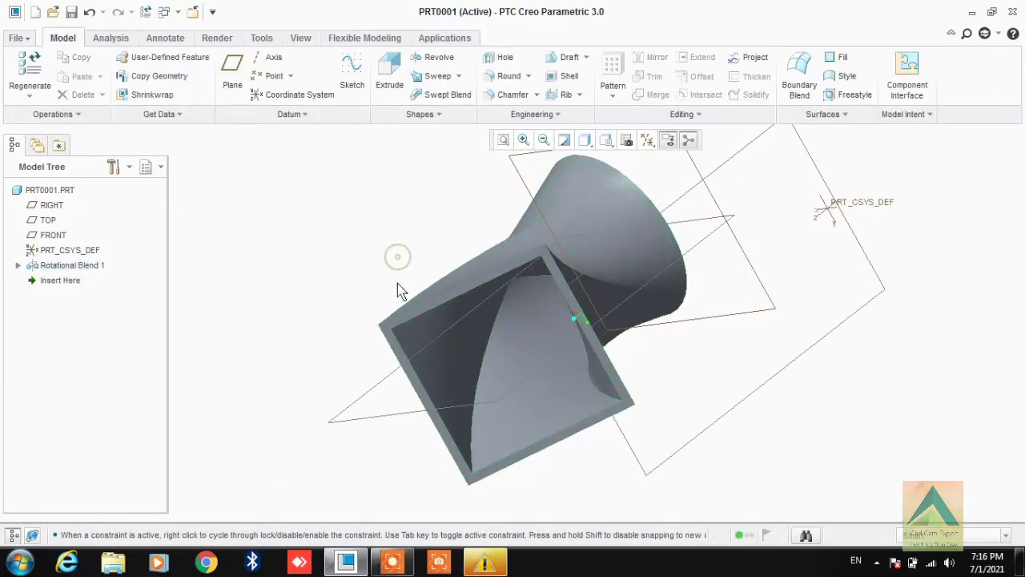
Edit Rotational Blend 1's definition and turn off Thicken Sketch to make it fully solid.
mouse_move(398, 282)
middle_mouse_down()
mouse_move(424, 251)
mouse_move(377, 289)
mouse_move(217, 305)
middle_mouse_up()
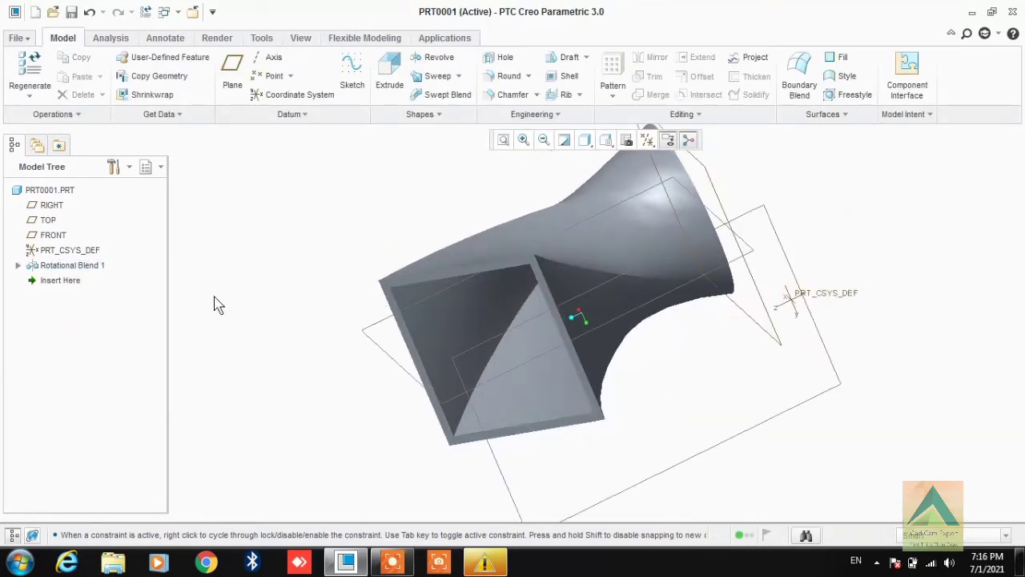
left_click(73, 262)
right_click(73, 261)
left_click(129, 290)
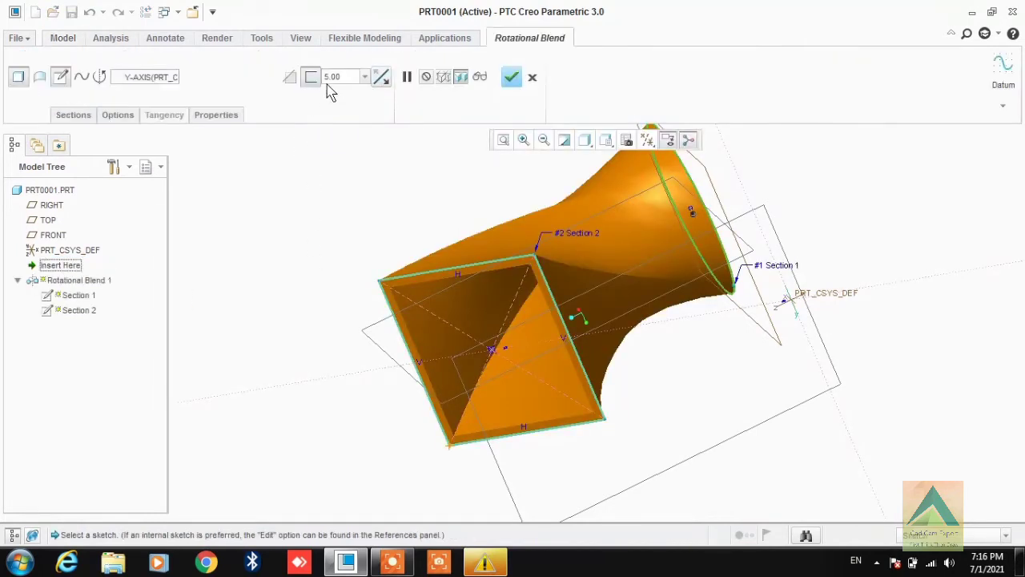
left_click(312, 77)
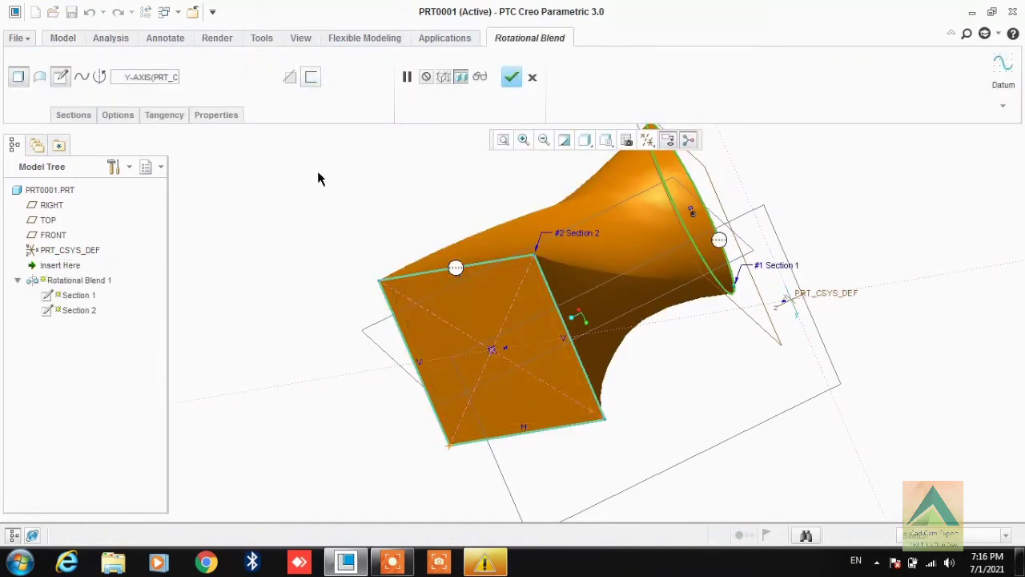
left_click(511, 78)
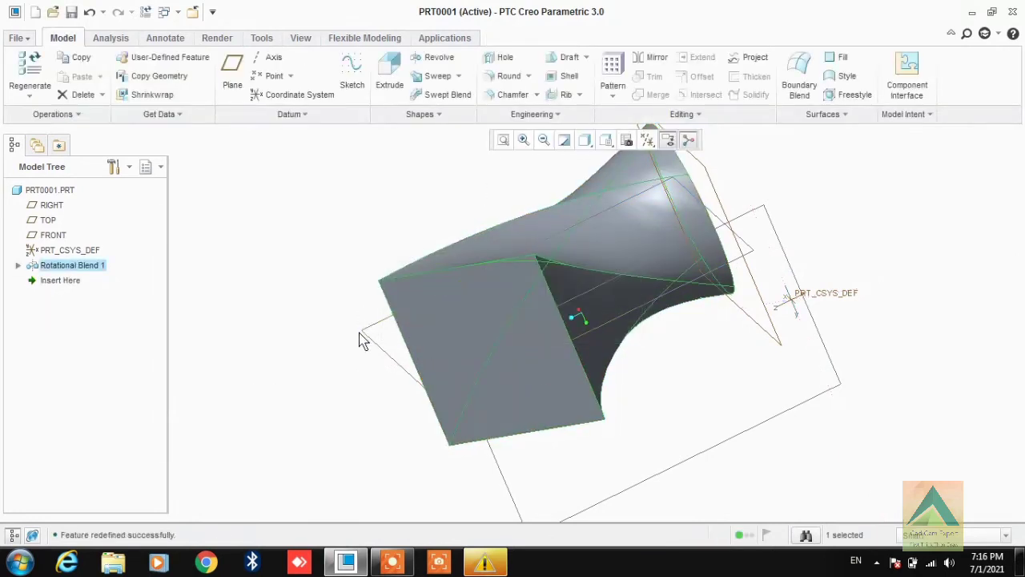
Edit Rotational Blend 1 and switch it from solid to a surface quilt.
mouse_move(360, 339)
middle_mouse_down()
mouse_move(355, 325)
mouse_move(370, 347)
mouse_move(344, 366)
mouse_move(408, 274)
mouse_move(304, 328)
middle_mouse_up()
right_click(93, 272)
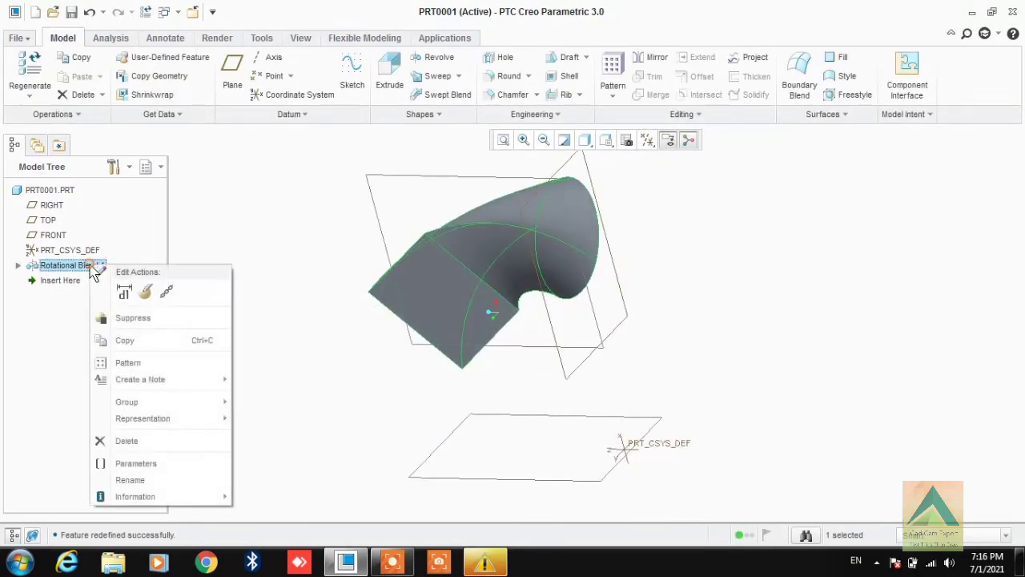
left_click(142, 292)
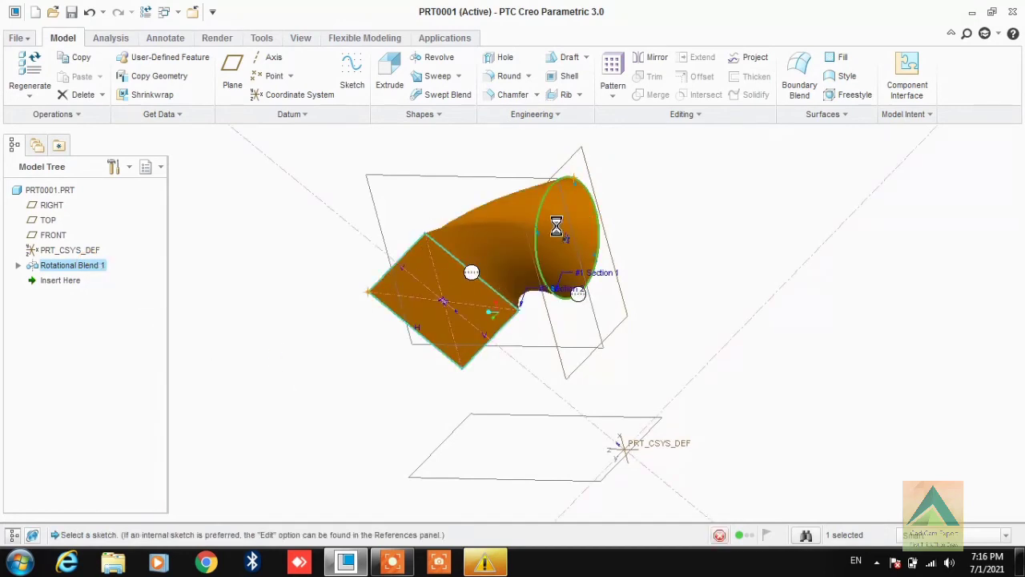
left_click(39, 76)
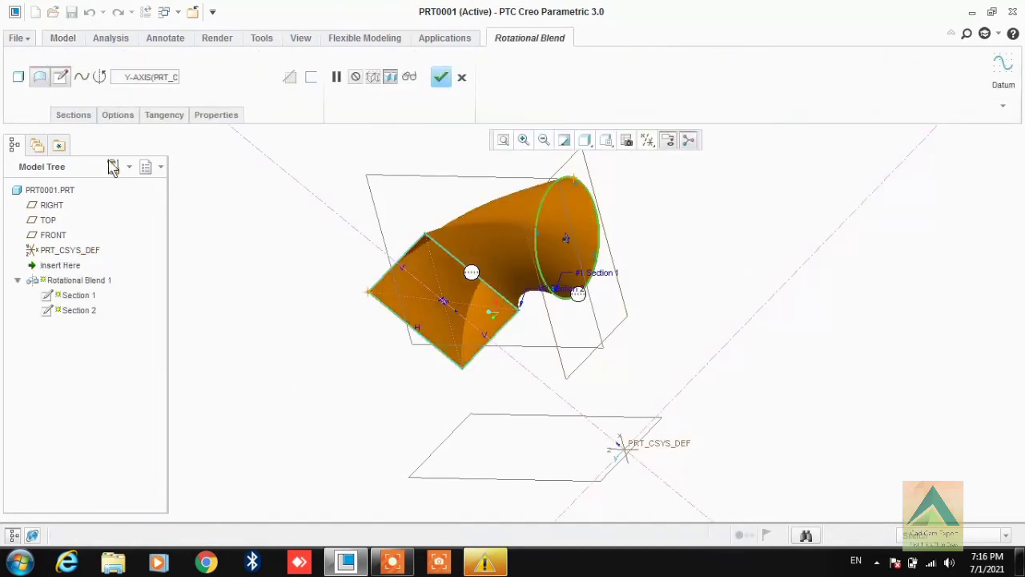
mouse_move(338, 339)
middle_mouse_down()
mouse_move(307, 391)
mouse_move(377, 313)
mouse_move(371, 320)
mouse_move(384, 285)
middle_mouse_up()
left_click(441, 77)
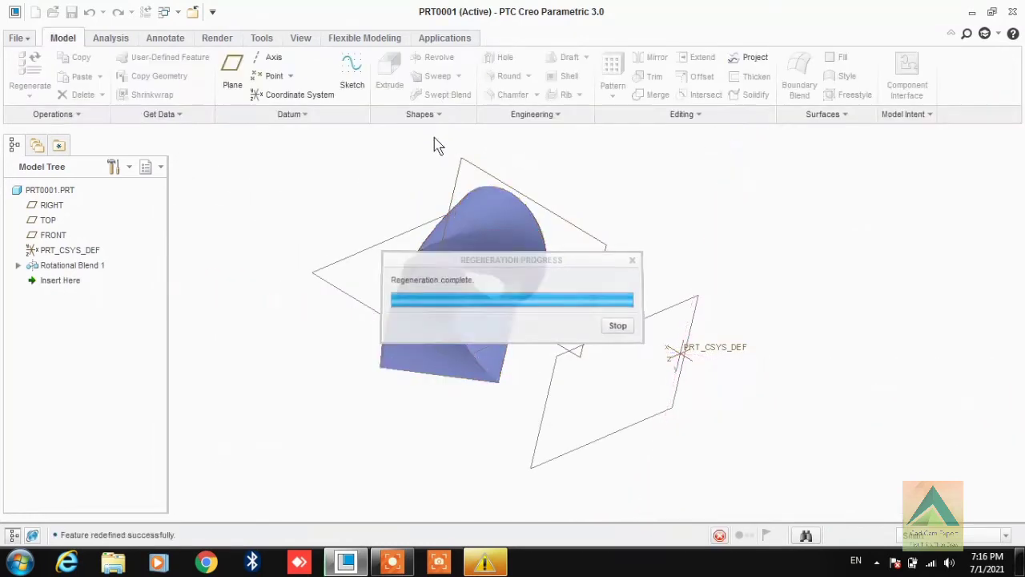
mouse_move(285, 329)
middle_mouse_down()
mouse_move(288, 247)
mouse_move(284, 274)
mouse_move(244, 288)
middle_mouse_up()
left_click(65, 266)
Reopen Rotational Blend 1 and toggle Capped Ends, leaving the surface without end caps.
right_click(63, 266)
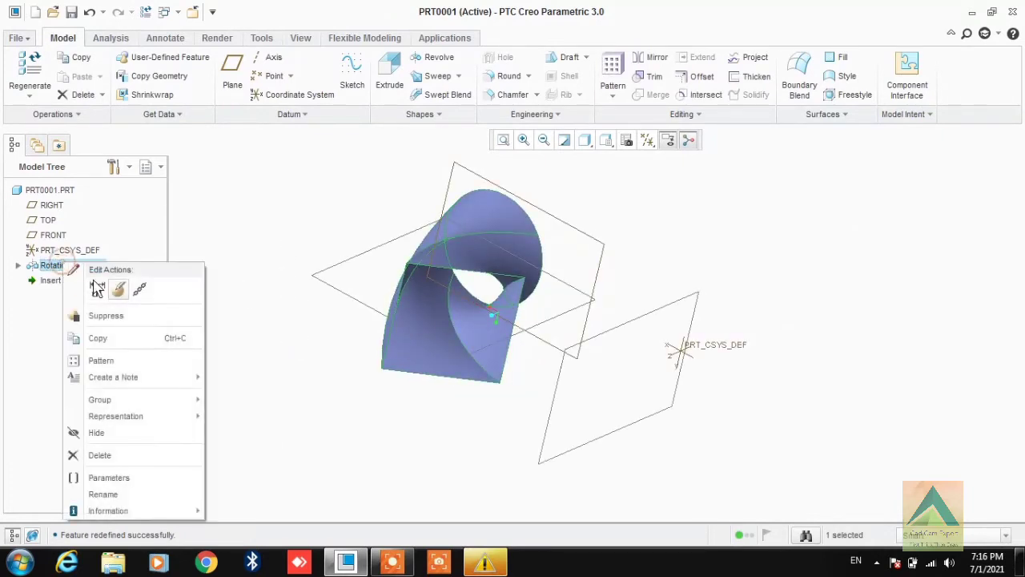
left_click(120, 293)
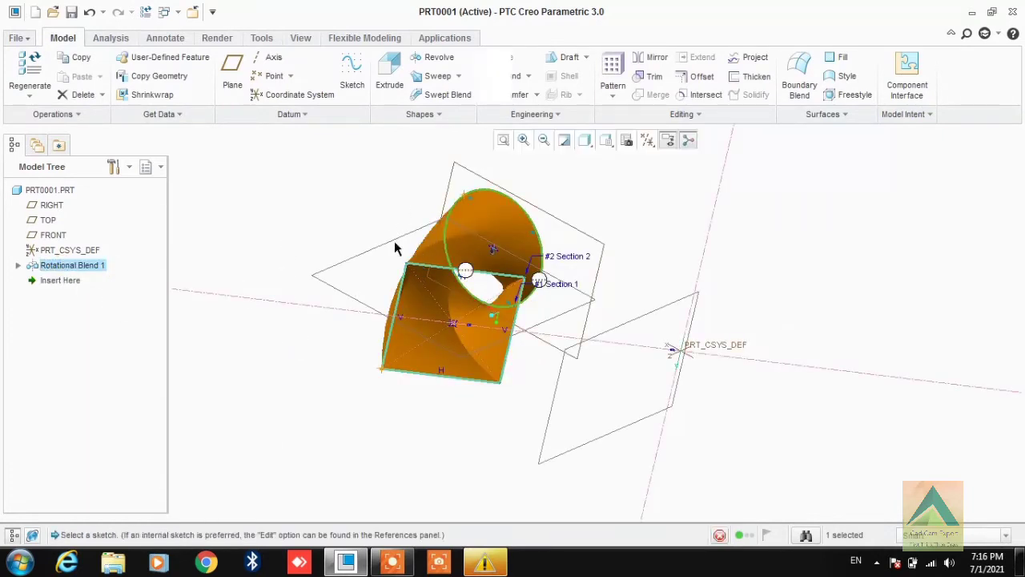
left_click(119, 115)
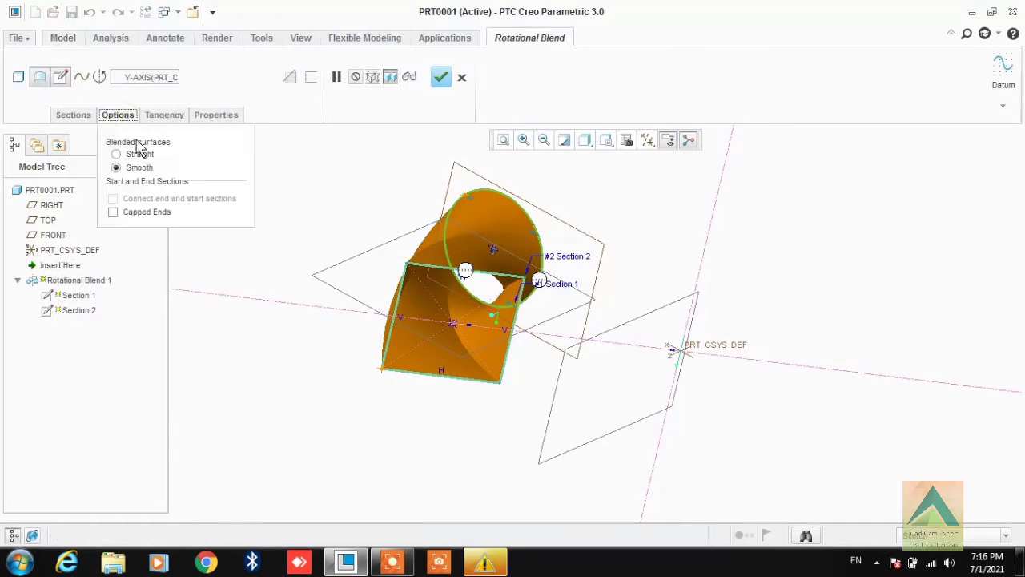
left_click(138, 213)
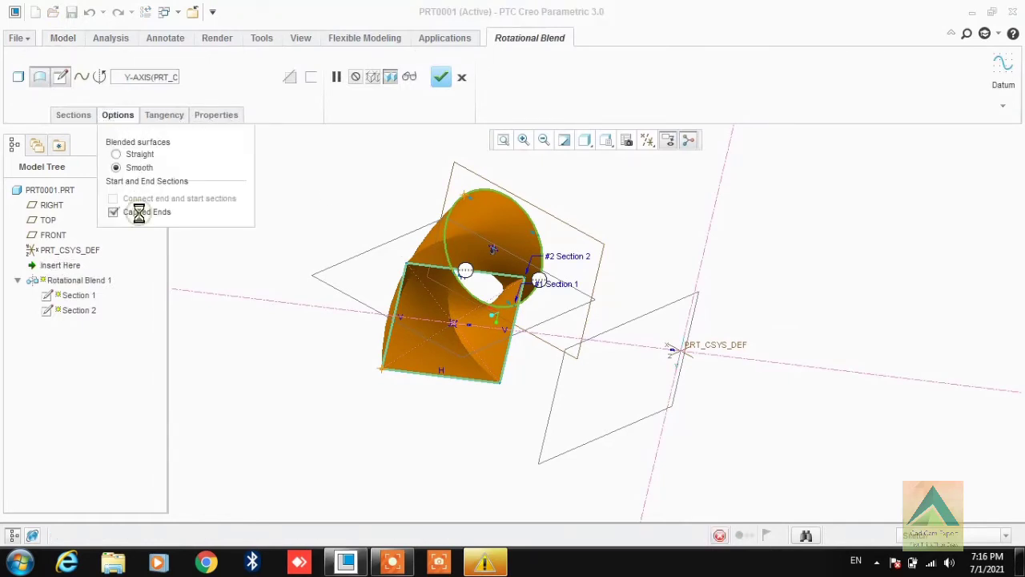
middle_click_drag(410, 235, 360, 265)
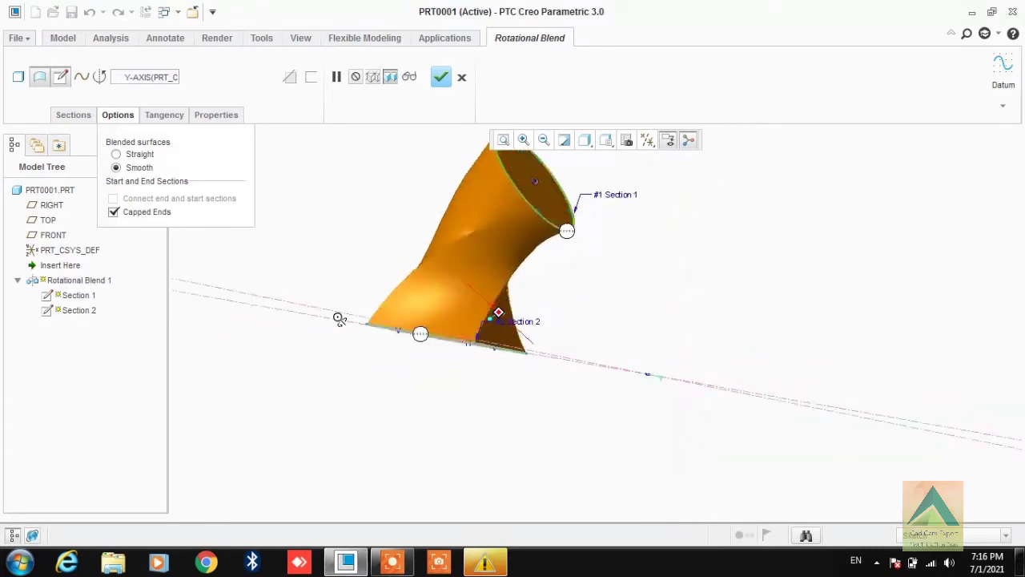
left_click(140, 213)
mouse_move(349, 343)
middle_mouse_down()
mouse_move(331, 273)
mouse_move(309, 341)
mouse_move(286, 353)
mouse_move(216, 290)
middle_mouse_up()
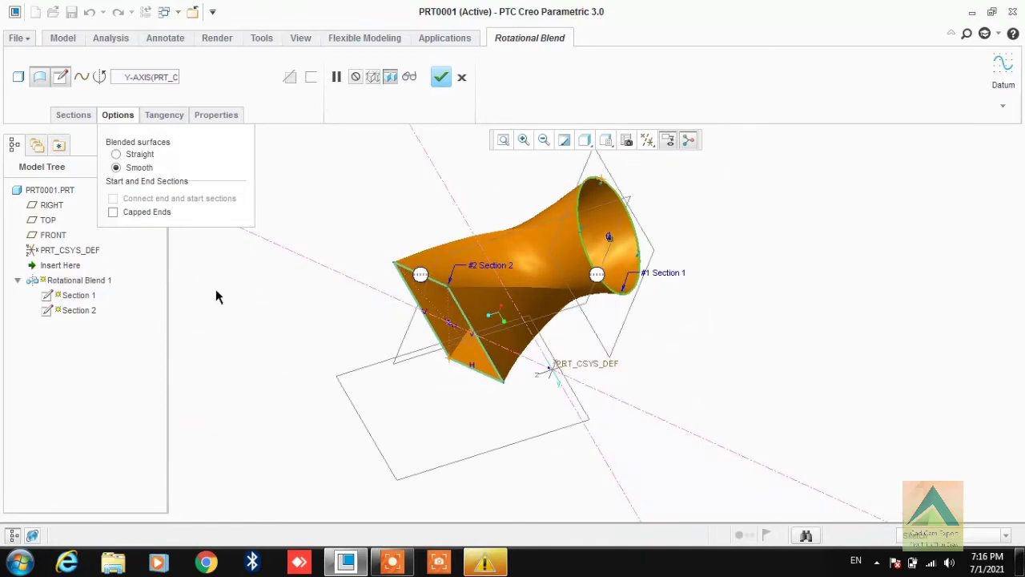
left_click(137, 213)
left_click(137, 213)
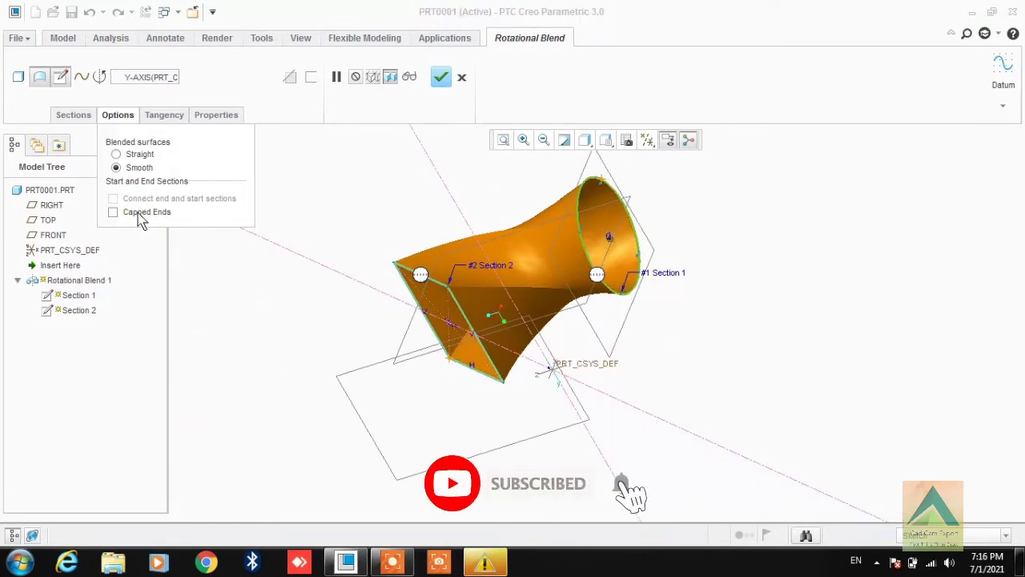
Try Straight blending, switch back to Smooth, and finish the redefinition.
left_click(118, 154)
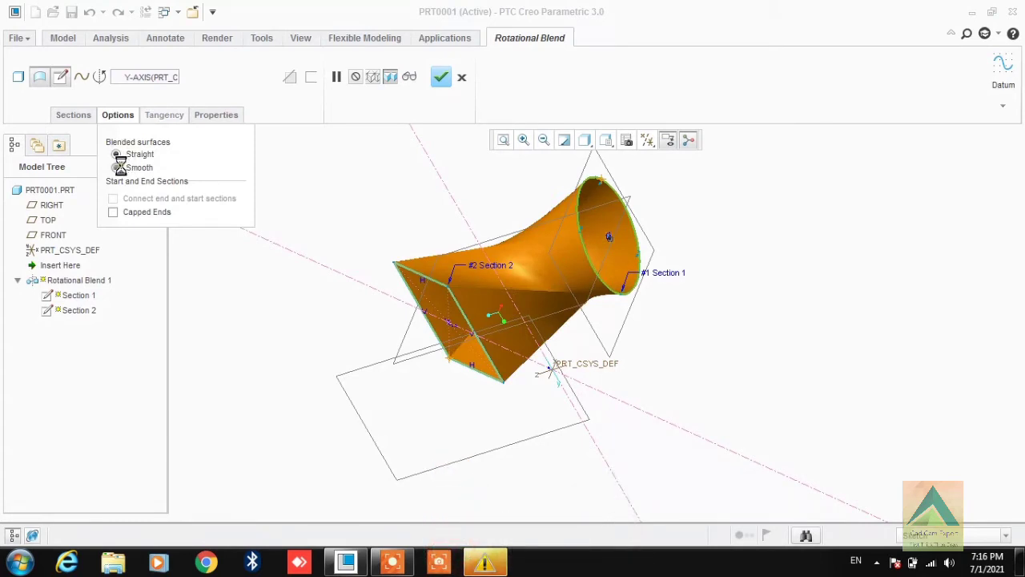
left_click(120, 155)
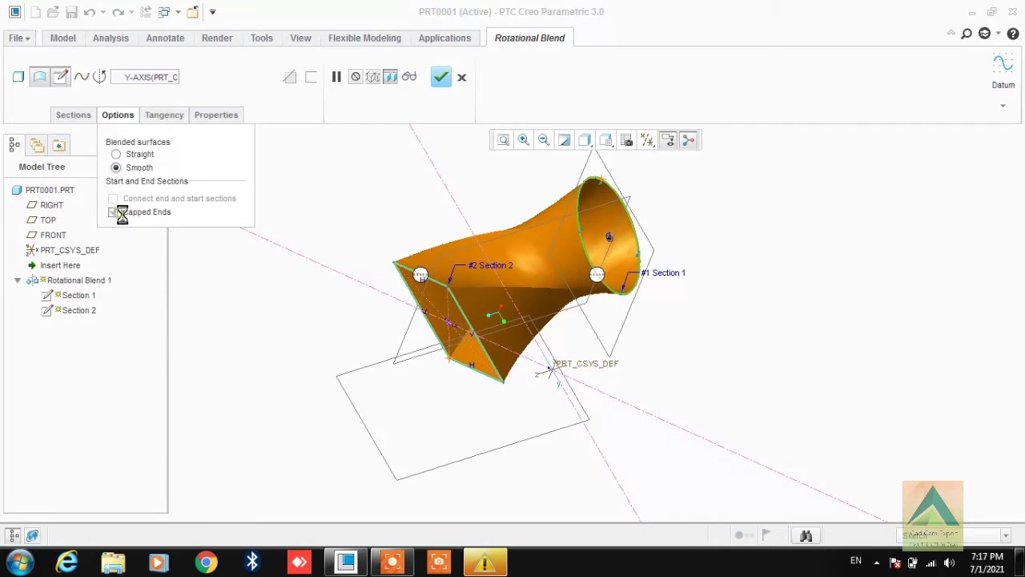
left_click(440, 81)
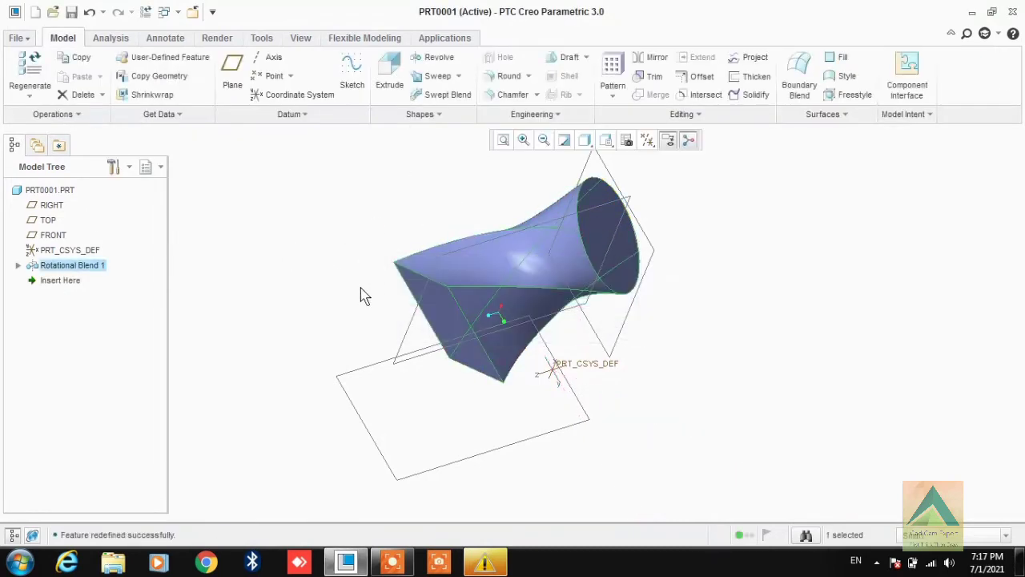
Undo twice with Ctrl+Z to remove the blend, then refit the view to the datums.
mouse_move(403, 265)
middle_mouse_down()
mouse_move(407, 252)
mouse_move(437, 275)
mouse_move(414, 309)
mouse_move(455, 254)
mouse_move(412, 236)
middle_mouse_up()
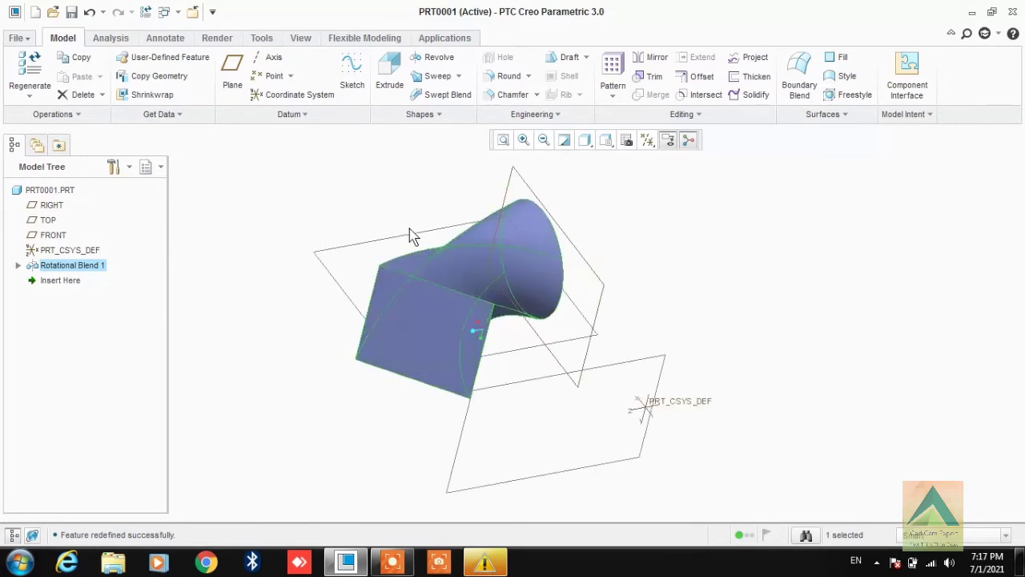
scroll(411, 235, "up", 2)
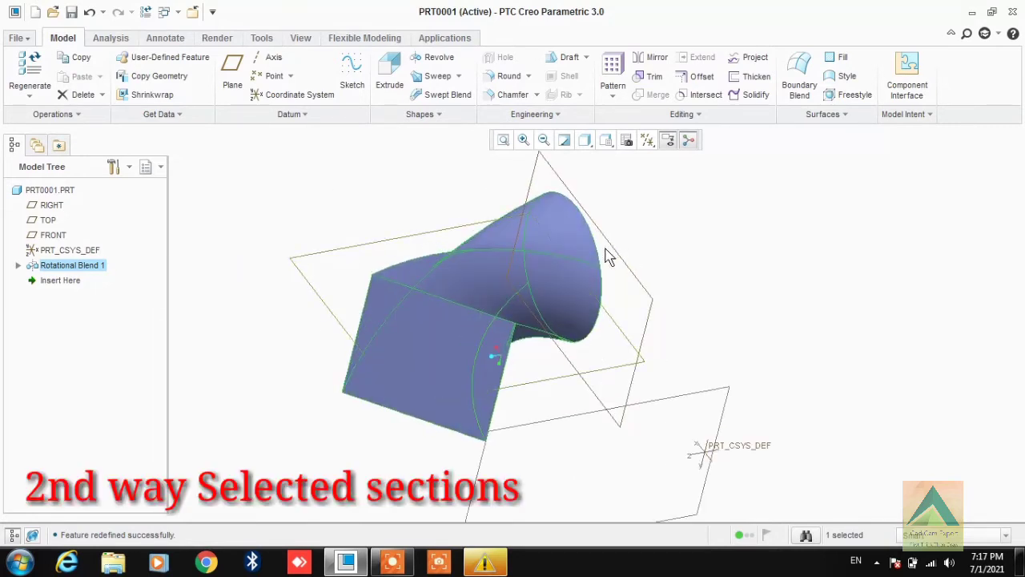
key("ctrl+z")
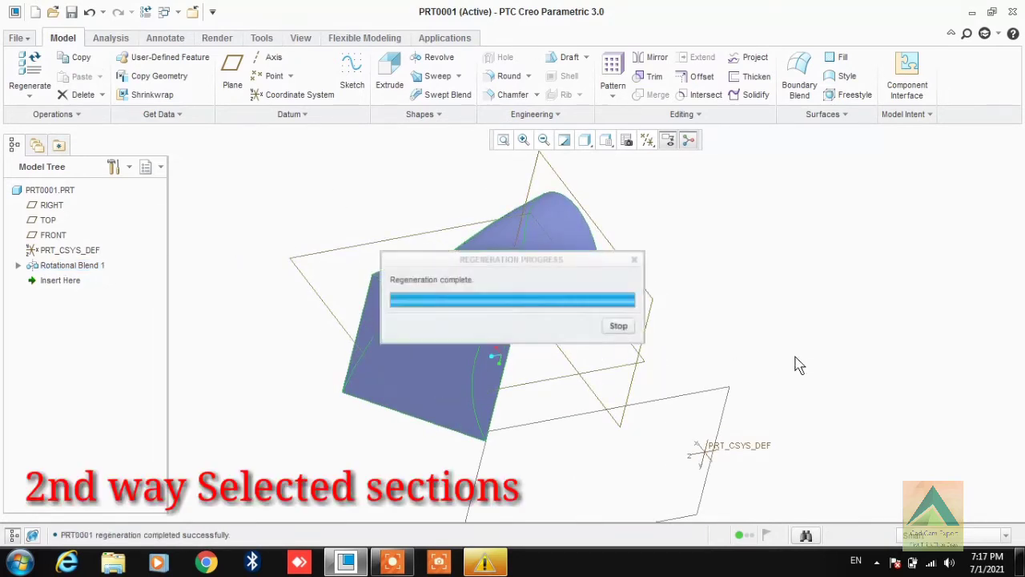
key("ctrl+z")
key("ctrl+d")
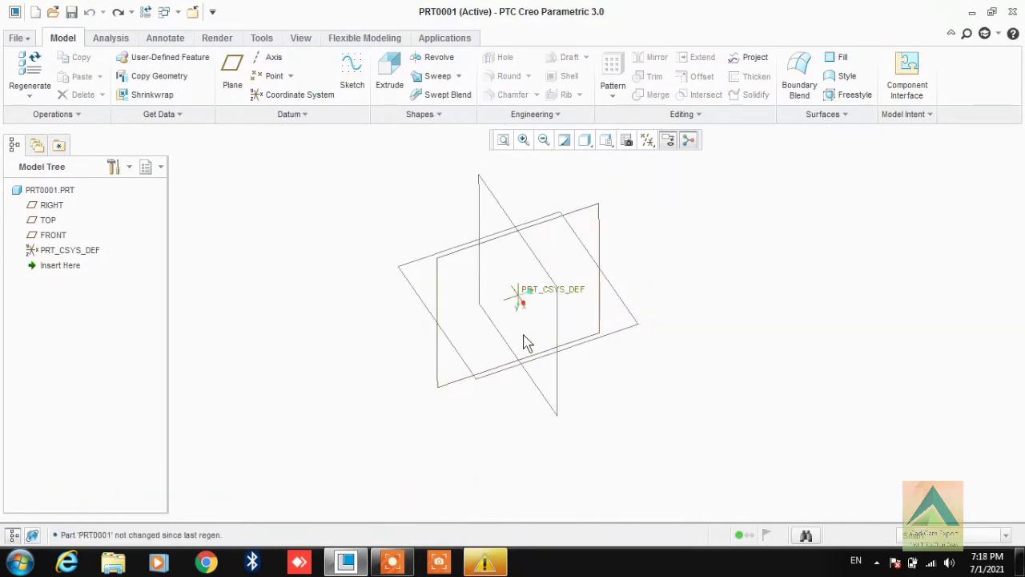
Start a new sketch on the FRONT datum plane.
scroll(531, 348, "down", 1)
left_click(531, 347)
left_click(360, 65)
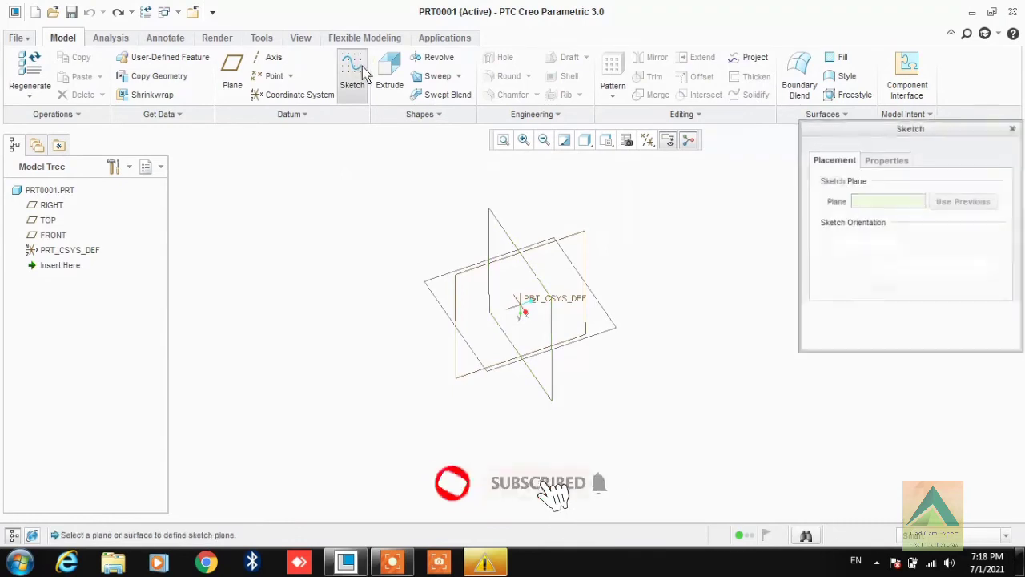
left_click(549, 297)
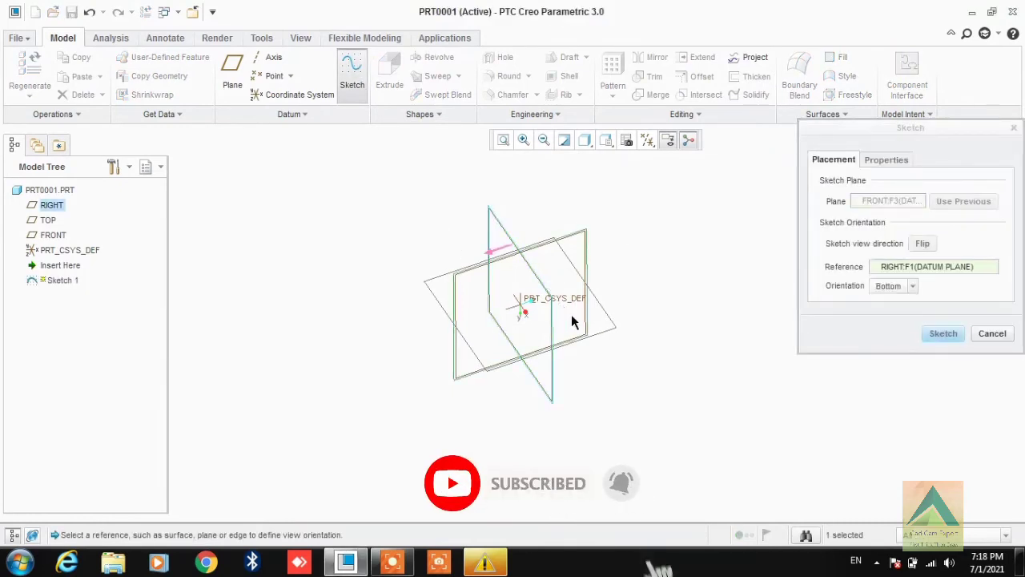
left_click(944, 333)
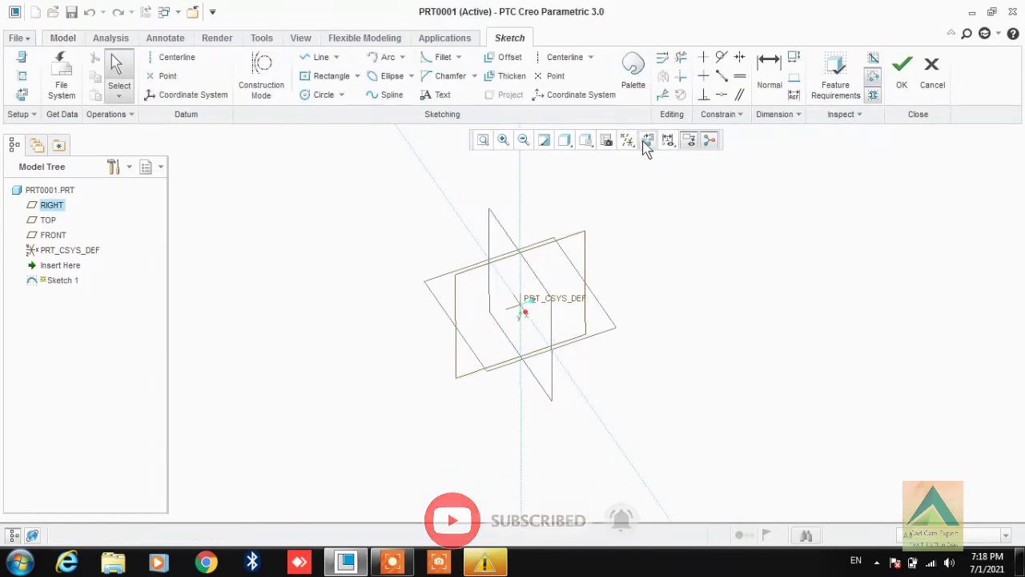
Draw a 100-diameter circle left of the origin and remove segments with Delete Segment.
left_click(319, 96)
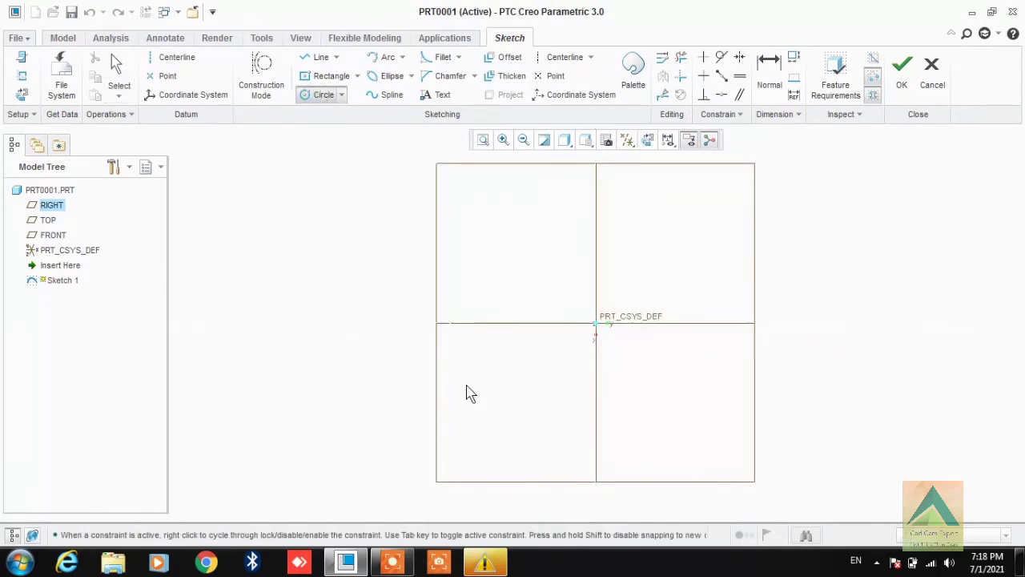
left_click(479, 407)
middle_click(418, 280)
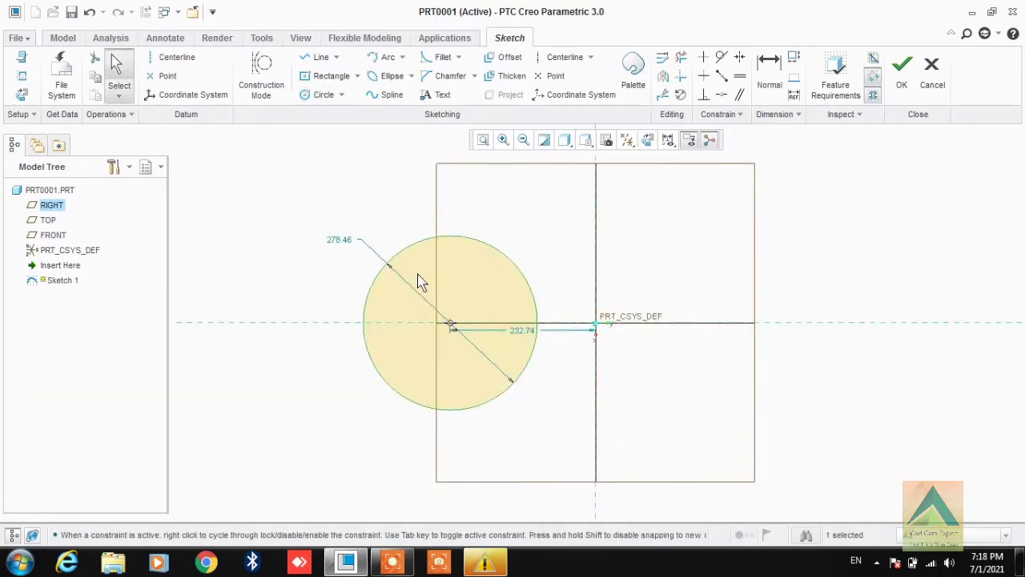
double_click(340, 240)
type("100")
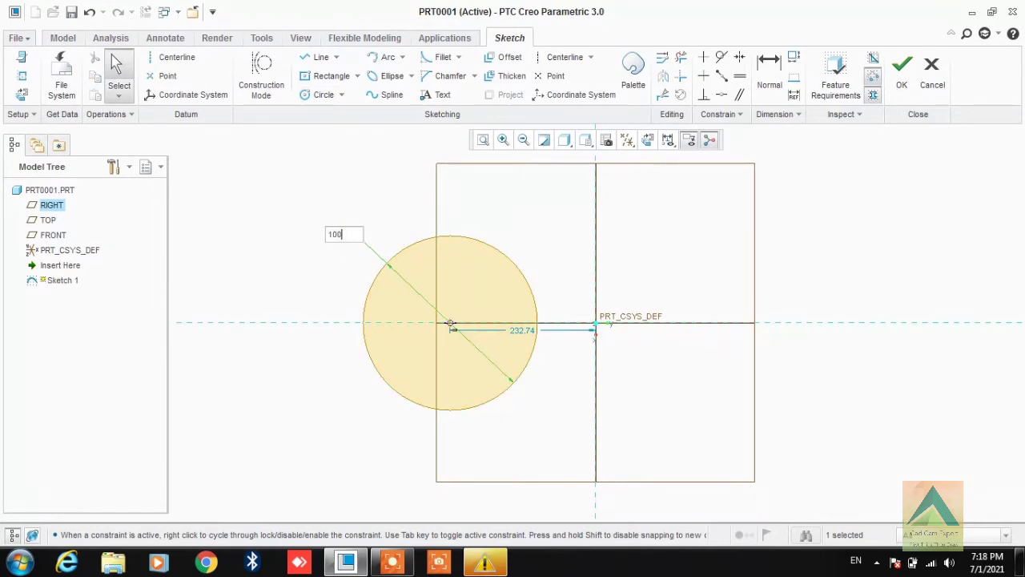
key("Return")
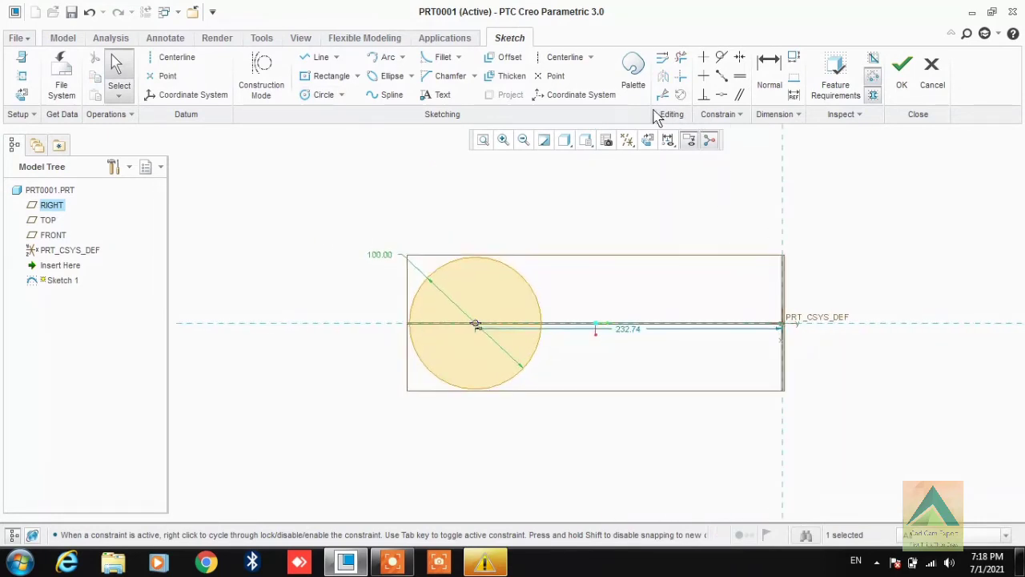
left_click(662, 96)
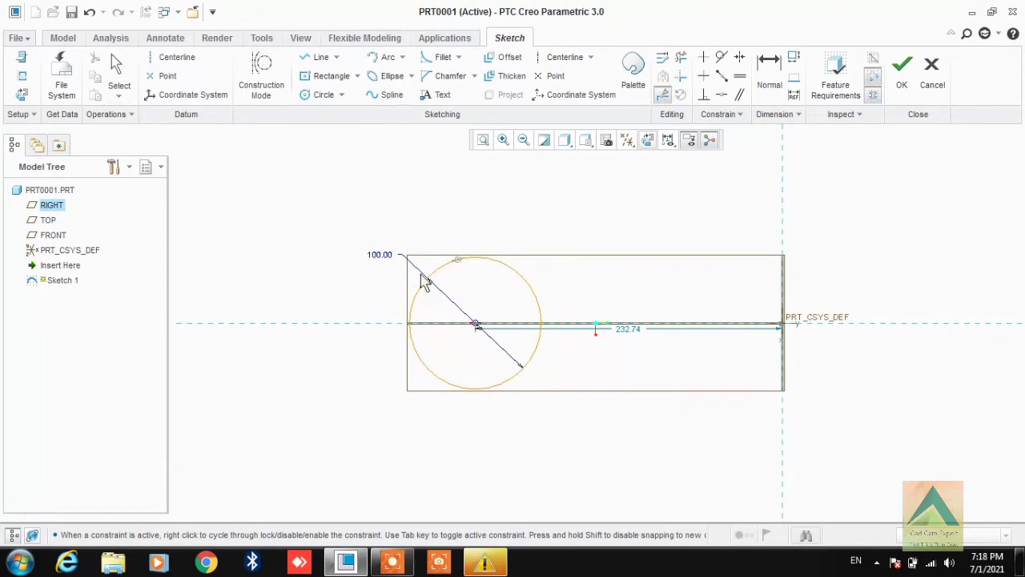
left_click_drag(422, 284, 525, 288)
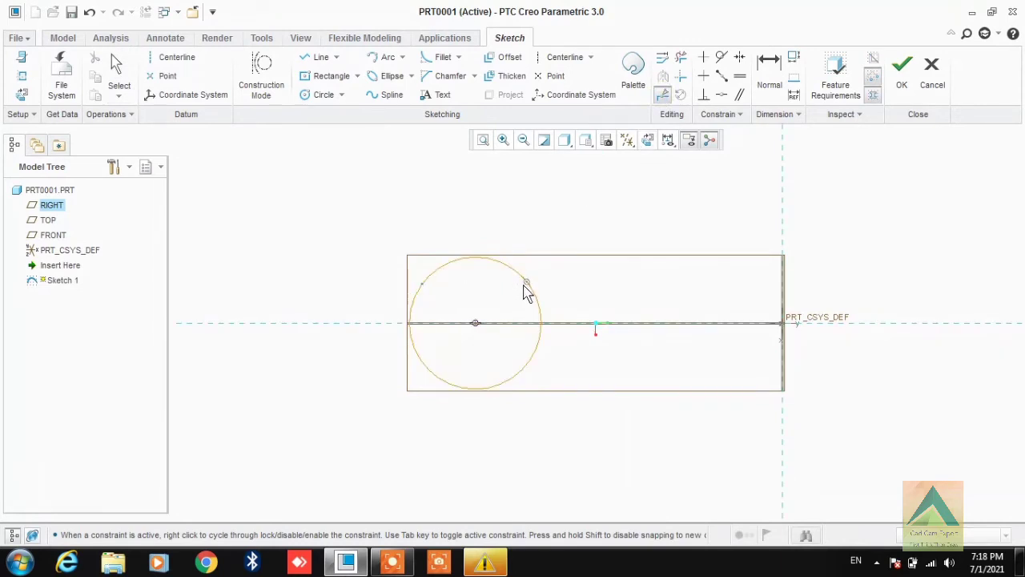
left_click_drag(521, 375, 440, 381)
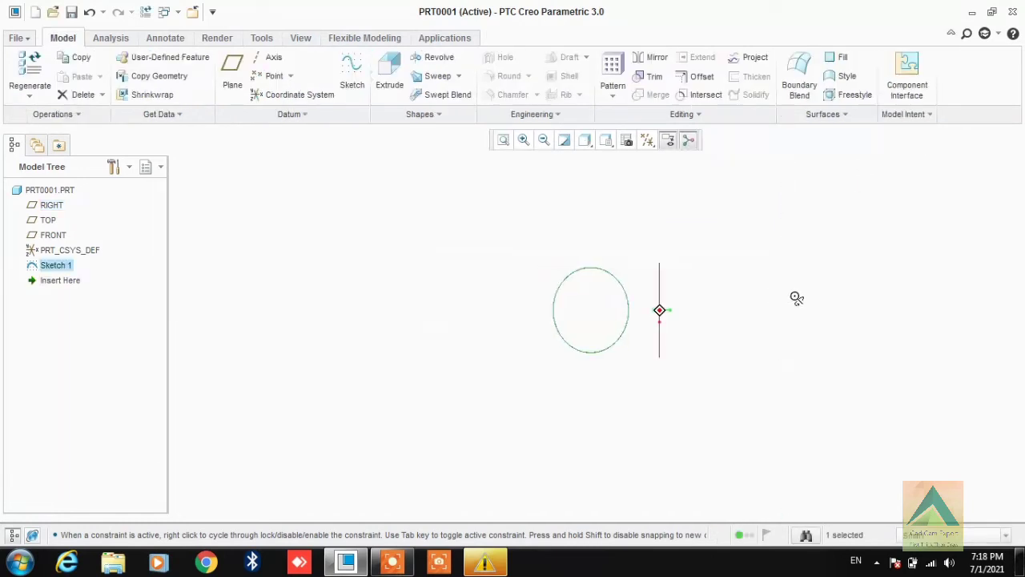
Start a second sketch on the TOP plane, viewed straight on.
left_click(351, 72)
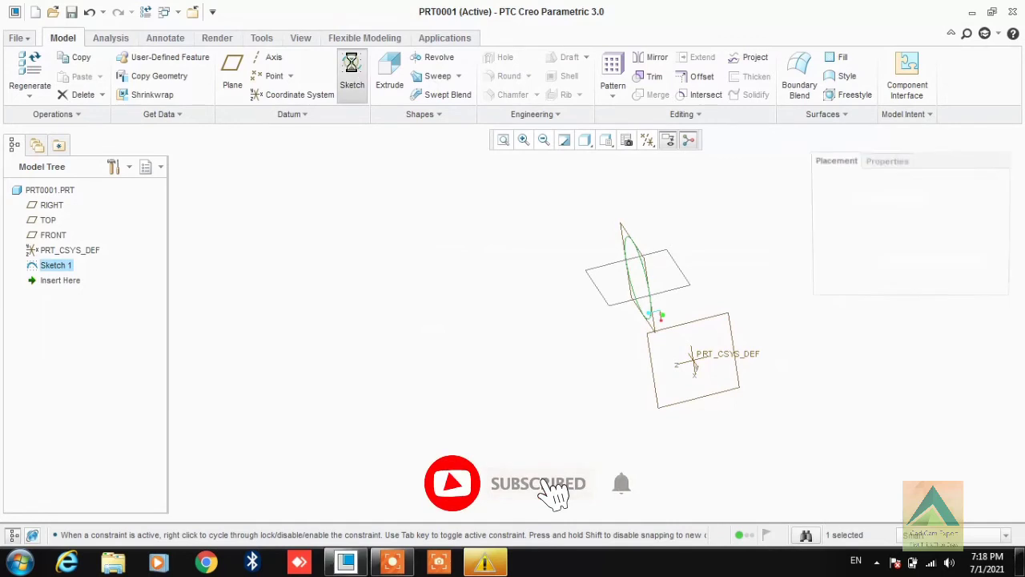
left_click(667, 335)
left_click(943, 333)
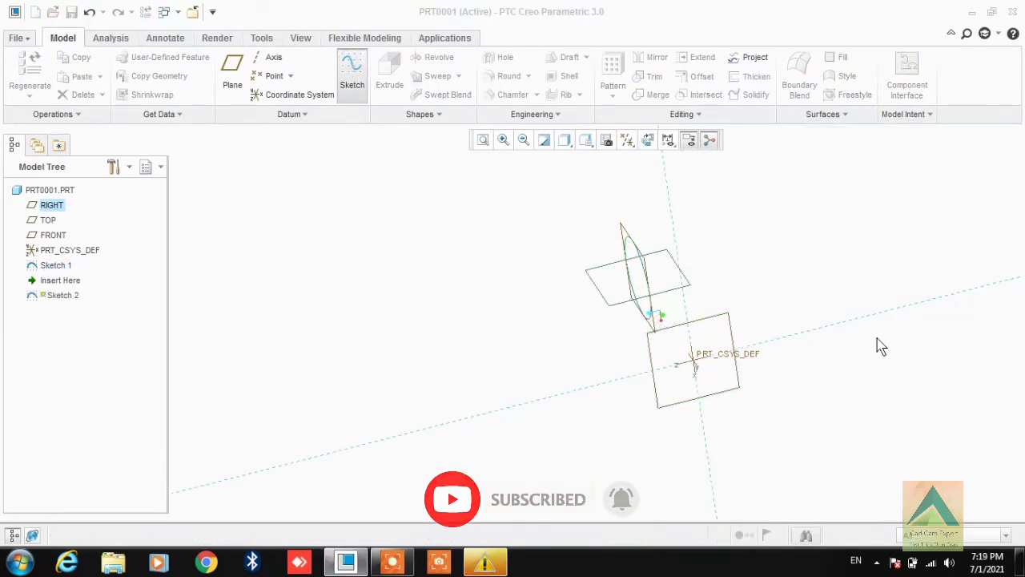
left_click(645, 140)
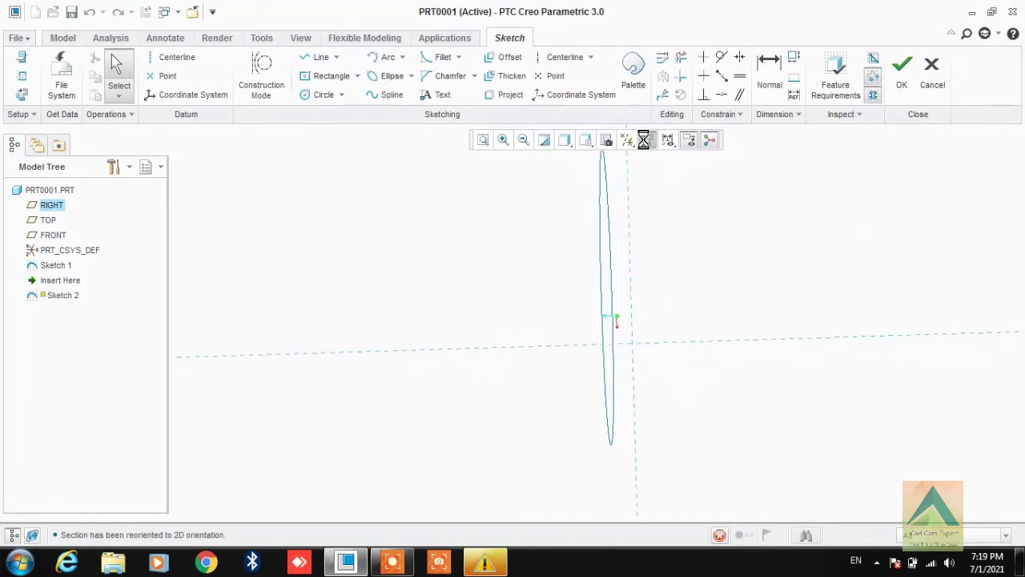
scroll(681, 315, "up", 2)
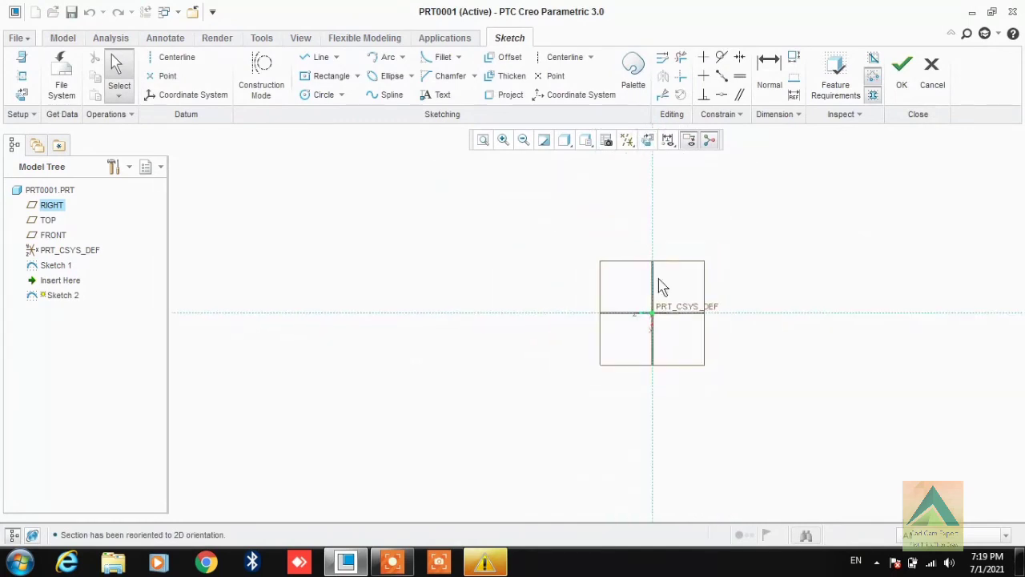
Draw a rectangle to the left of the origin.
left_click(325, 76)
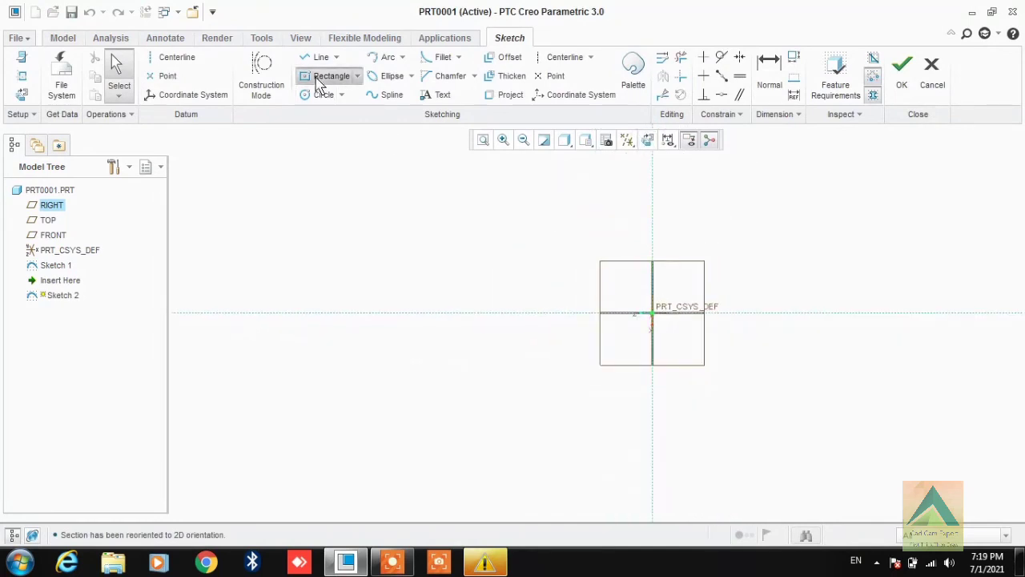
left_click(552, 314)
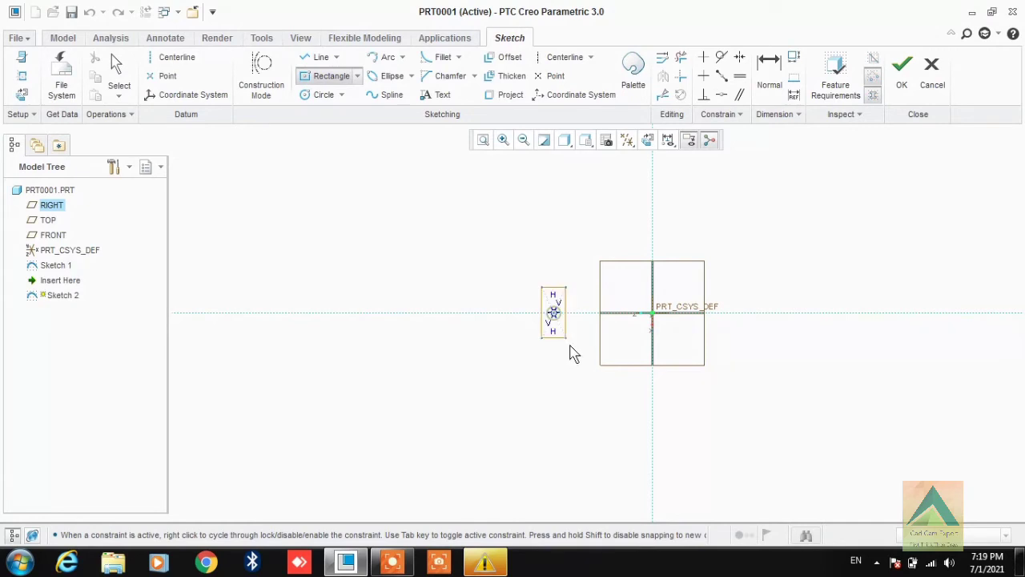
middle_click(602, 370)
left_click(601, 364)
middle_click(565, 363)
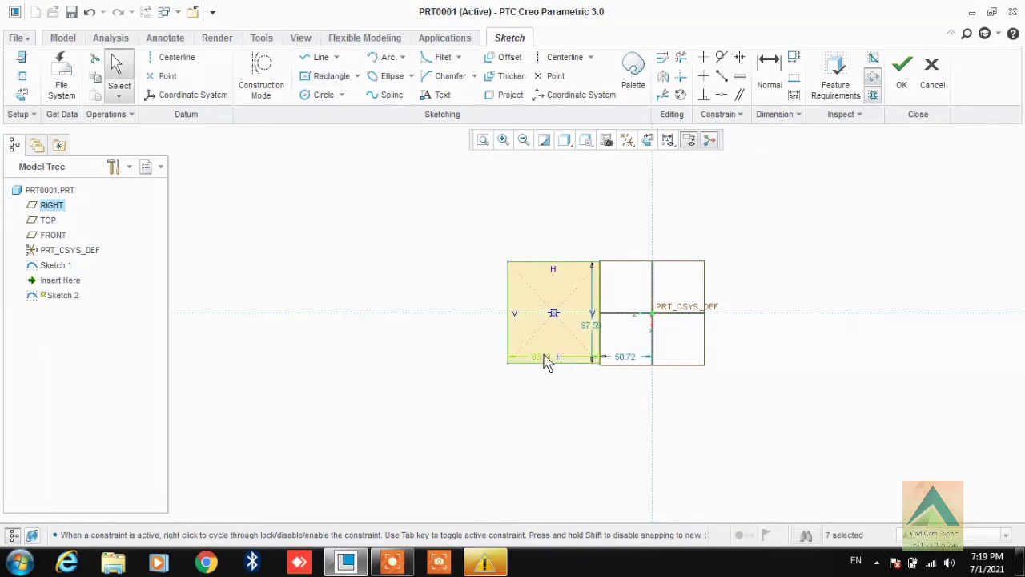
Set the rectangle's width and height to 100 each and finish Sketch 2.
double_click(538, 357)
type("10")
key("Return")
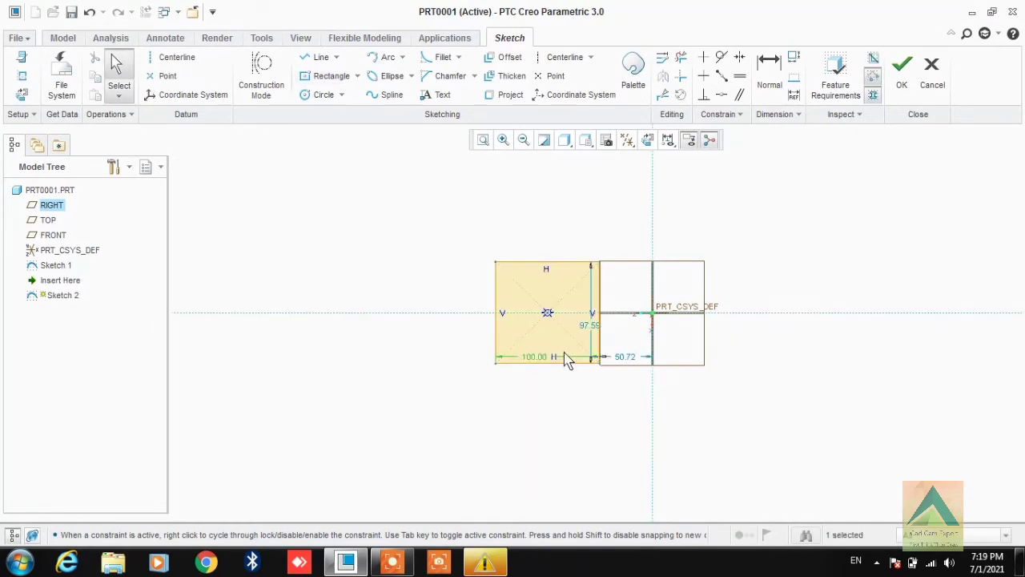
double_click(590, 326)
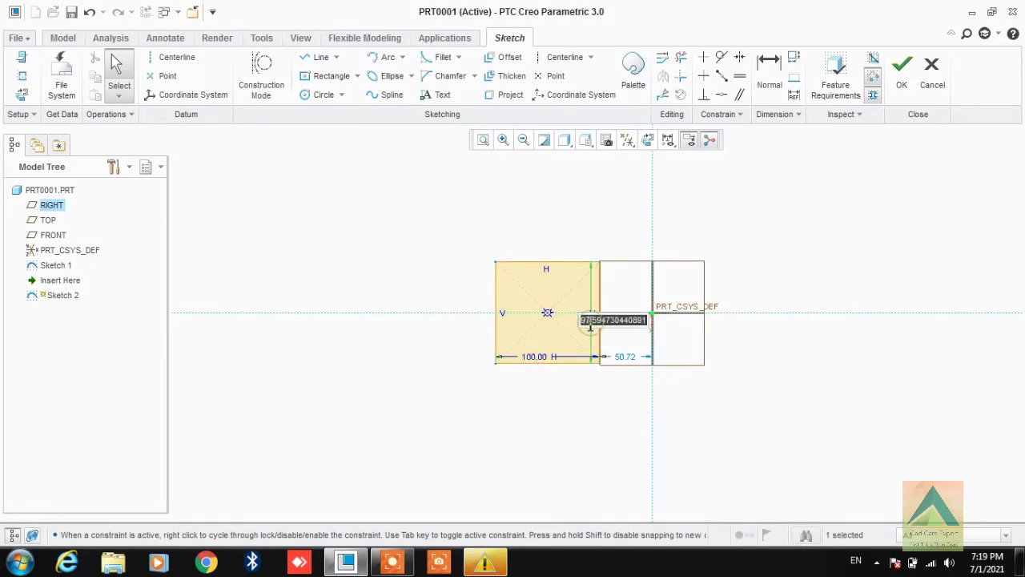
type("100")
key("Return")
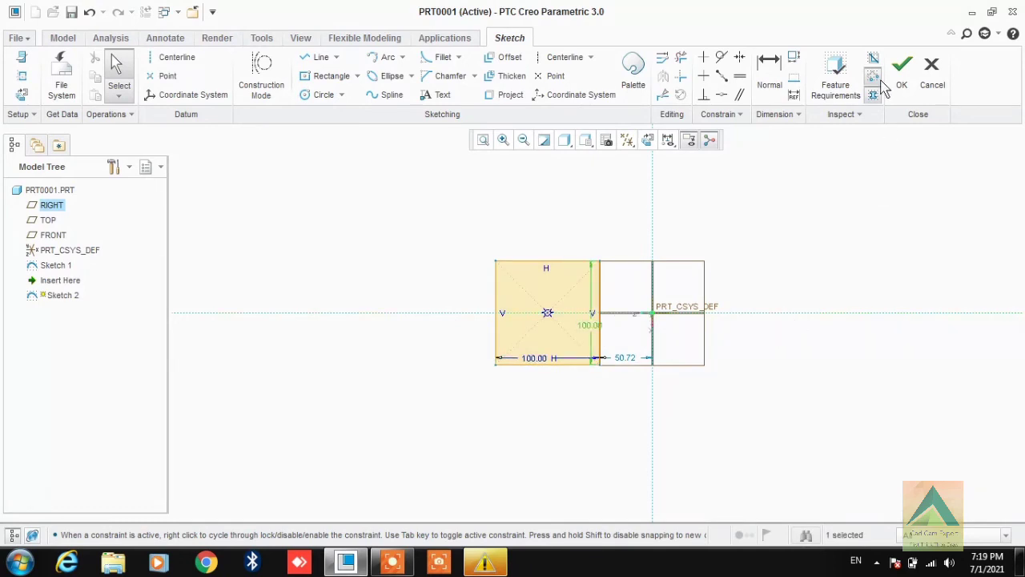
left_click(903, 72)
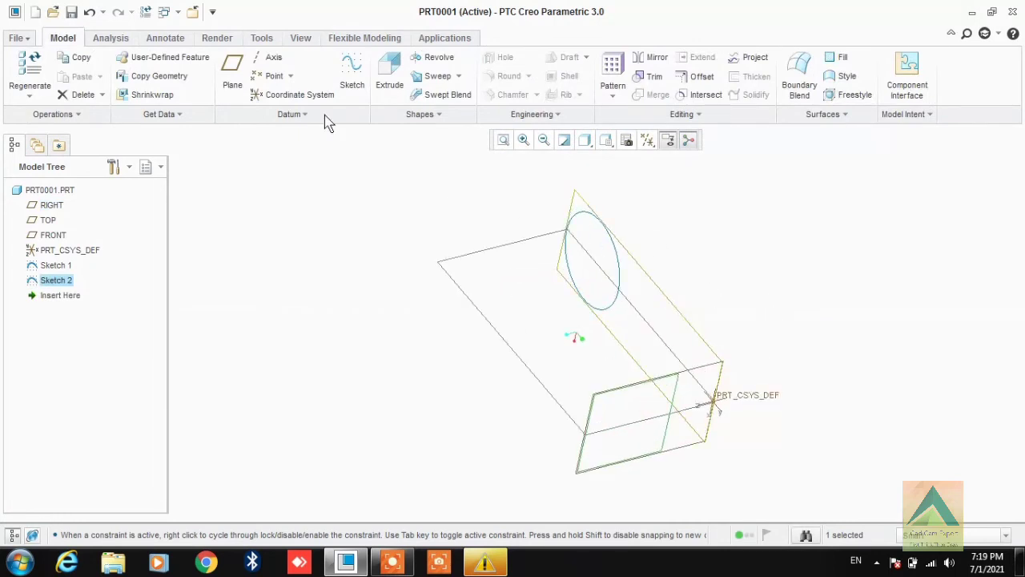
Start a rotational blend that uses existing sketches as its sections.
left_click(399, 114)
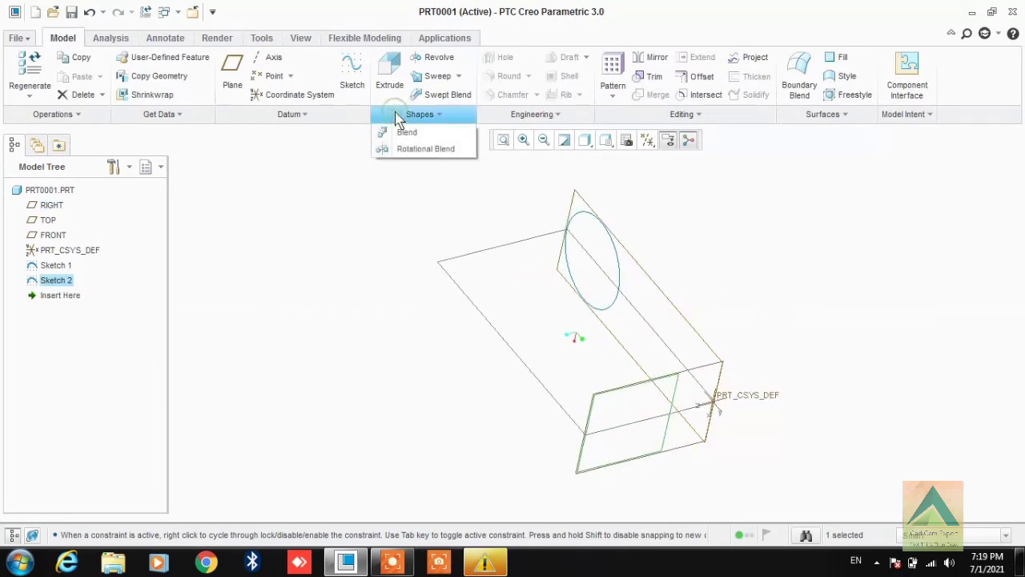
left_click(423, 150)
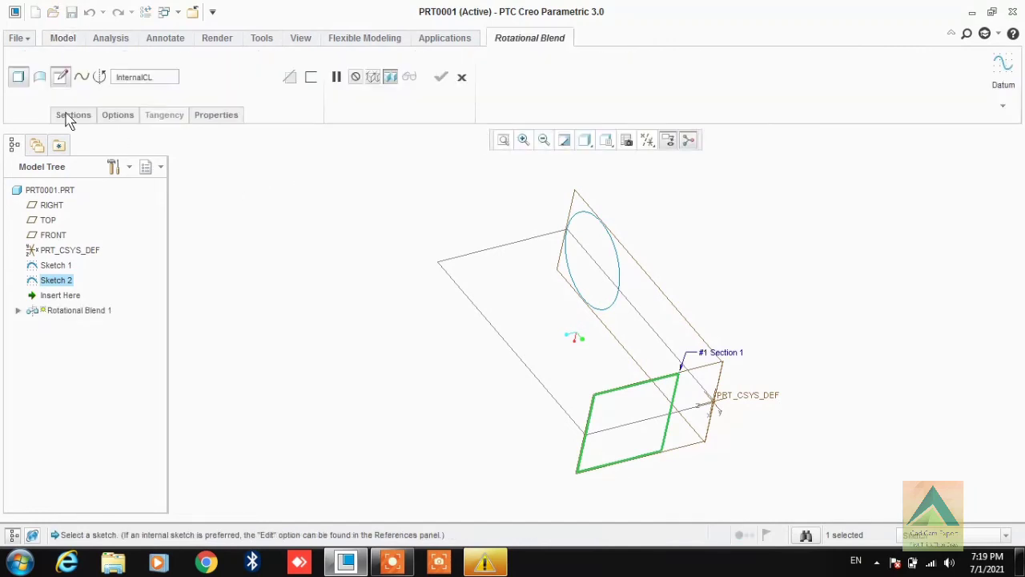
left_click(69, 116)
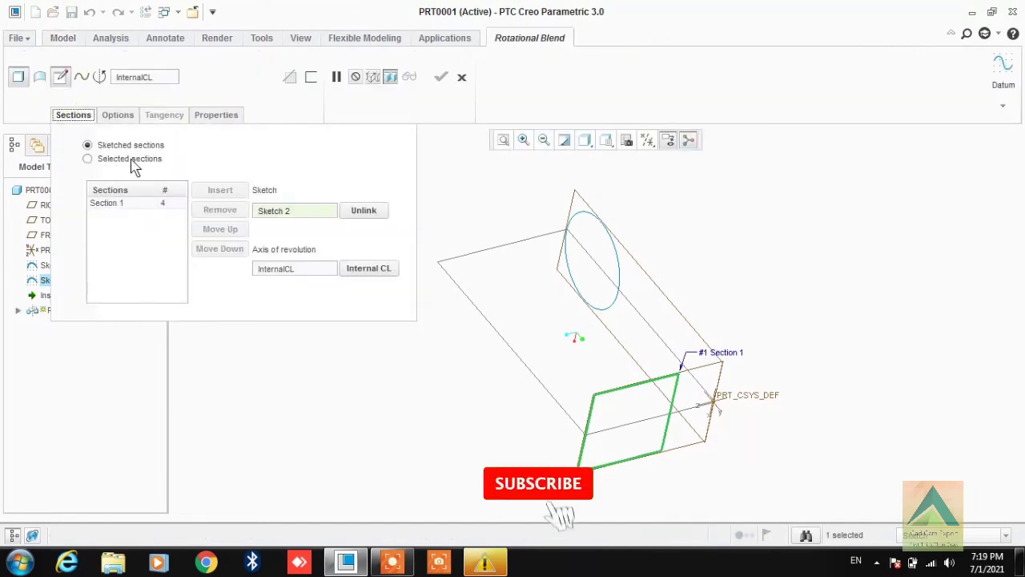
left_click(104, 160)
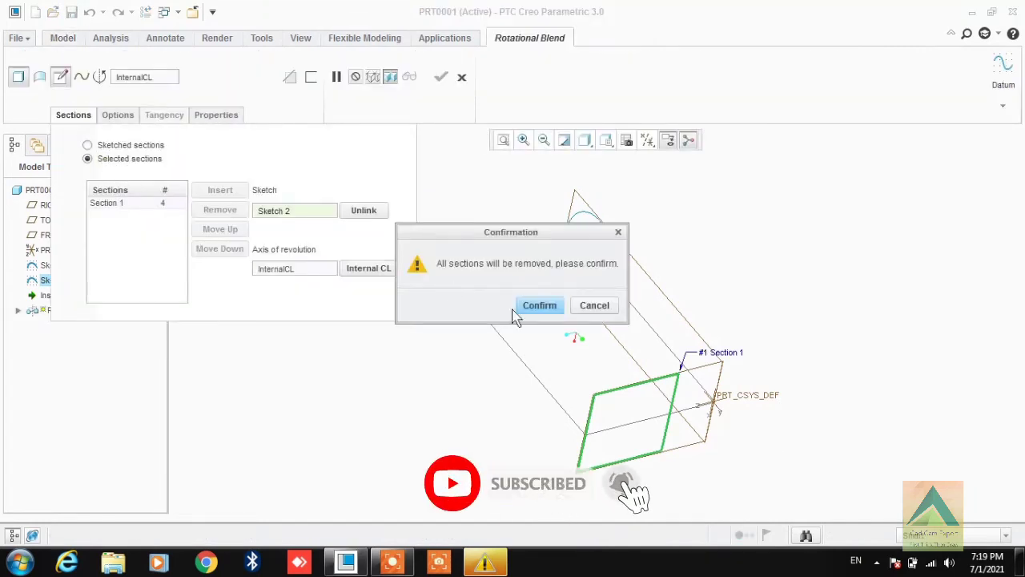
left_click(536, 305)
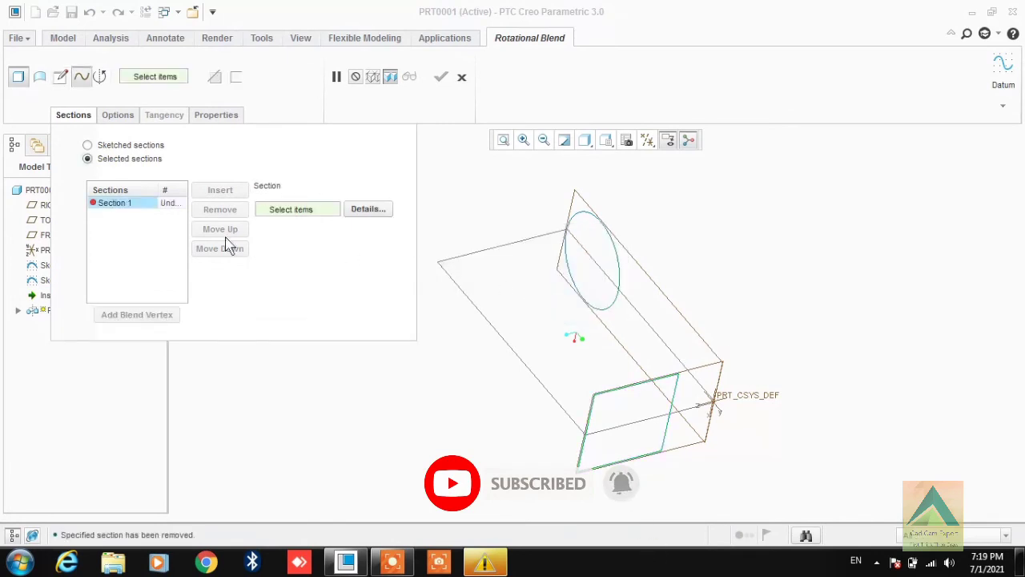
Use the circle as Section 1 and the square as Section 2.
left_click(567, 272)
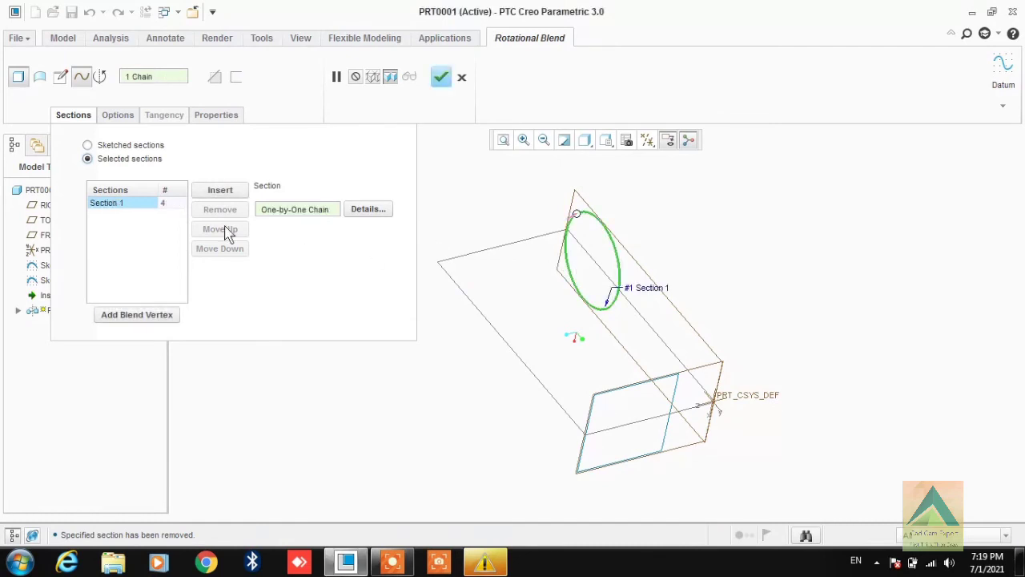
left_click(218, 192)
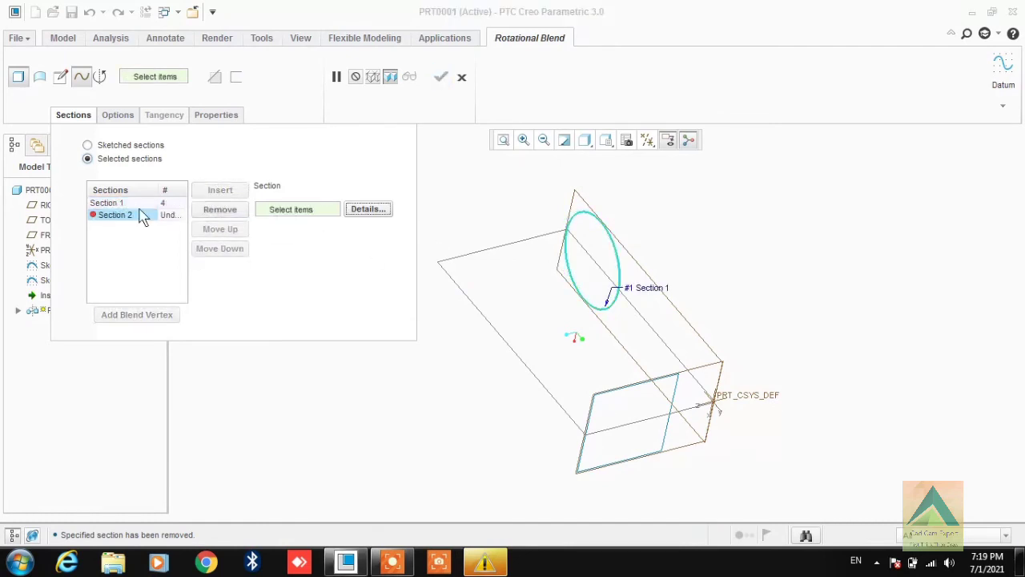
left_click(589, 410)
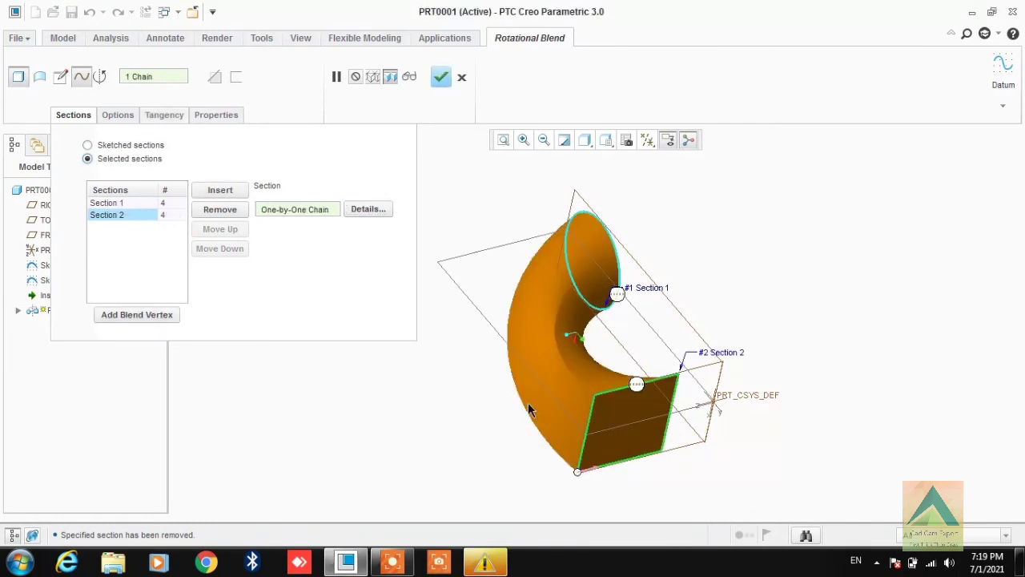
Finish the solid blend, then reopen Rotational Blend 1 with Edit Definition.
left_click(442, 77)
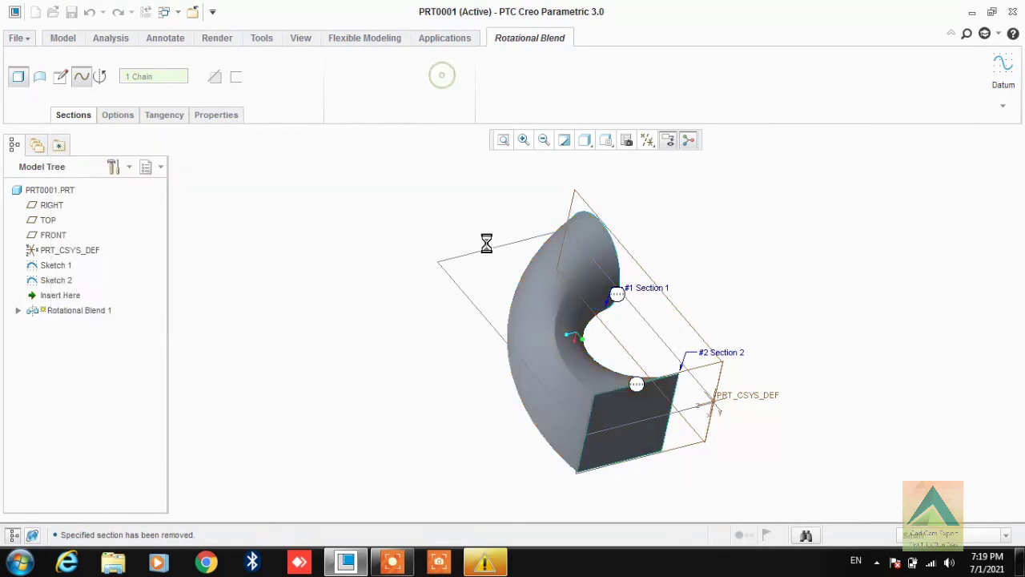
mouse_move(453, 334)
middle_mouse_down()
mouse_move(379, 300)
mouse_move(368, 352)
mouse_move(426, 235)
mouse_move(451, 345)
mouse_move(500, 343)
mouse_move(499, 297)
mouse_move(373, 303)
middle_mouse_up()
left_click(64, 298)
right_click(64, 298)
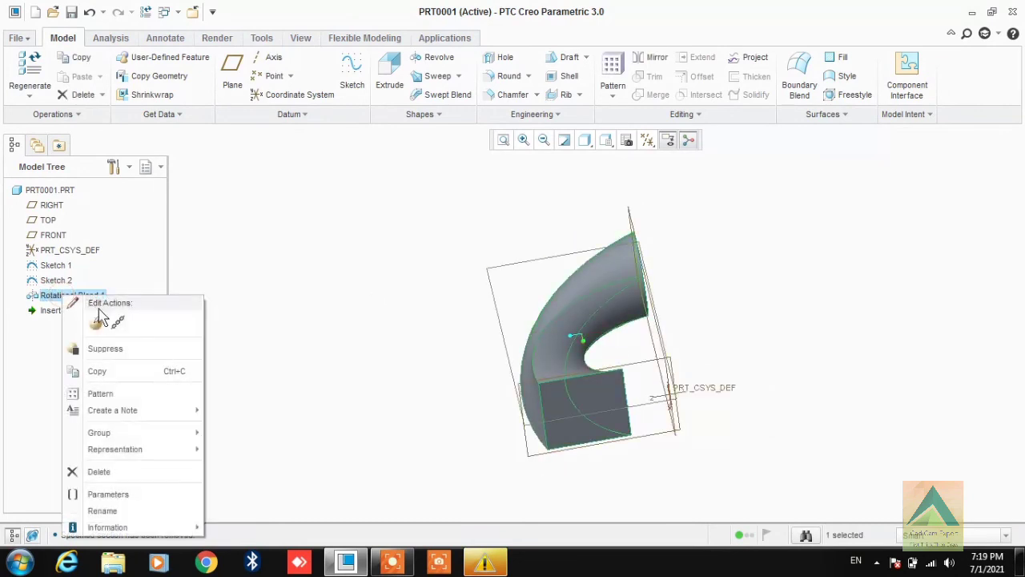
left_click(97, 321)
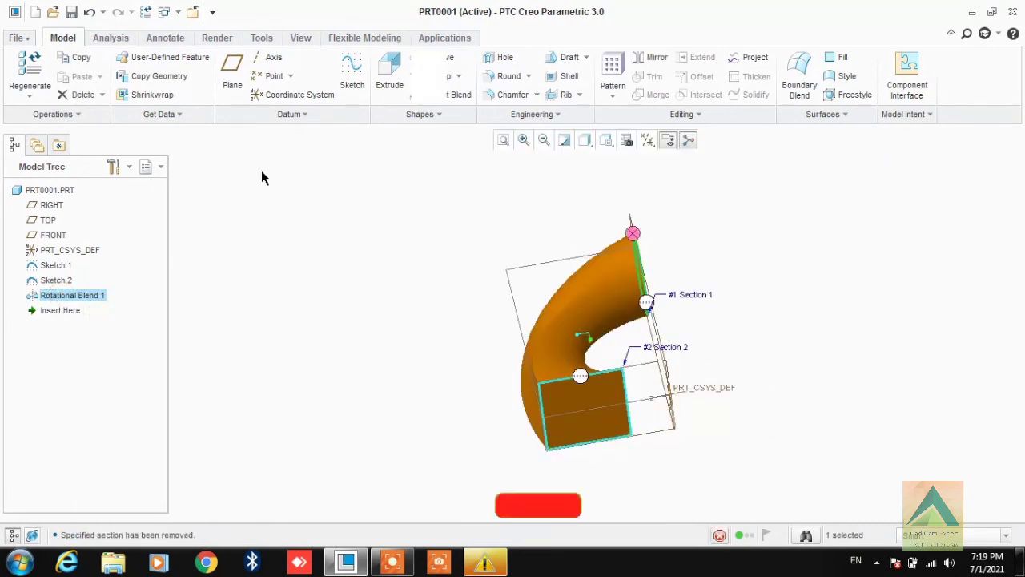
Redefine the blend as a surface with smooth blending and uncapped ends.
left_click(39, 76)
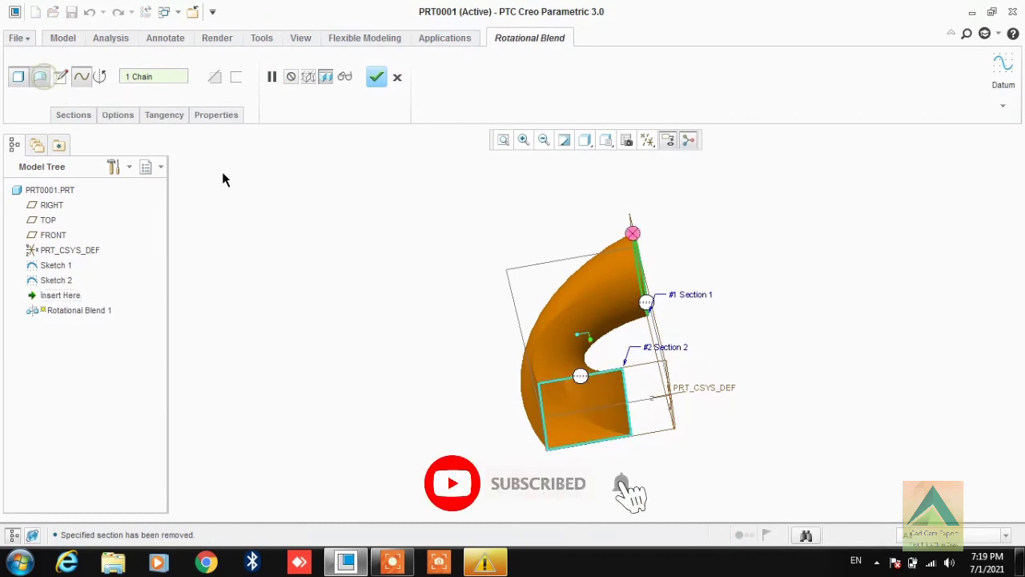
mouse_move(310, 298)
middle_mouse_down()
mouse_move(300, 247)
mouse_move(227, 284)
mouse_move(197, 265)
mouse_move(196, 277)
mouse_move(284, 263)
mouse_move(272, 248)
middle_mouse_up()
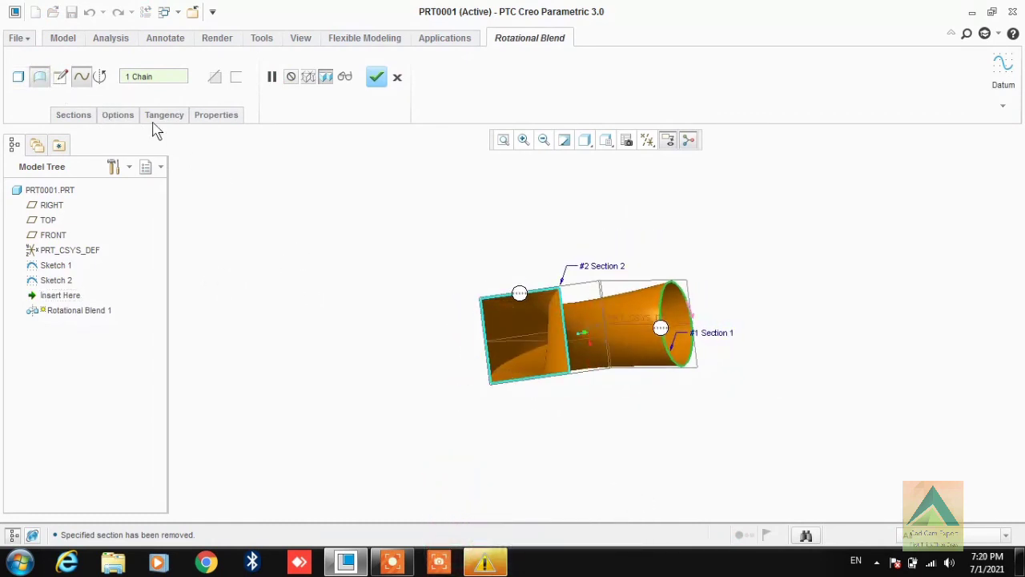
left_click(118, 116)
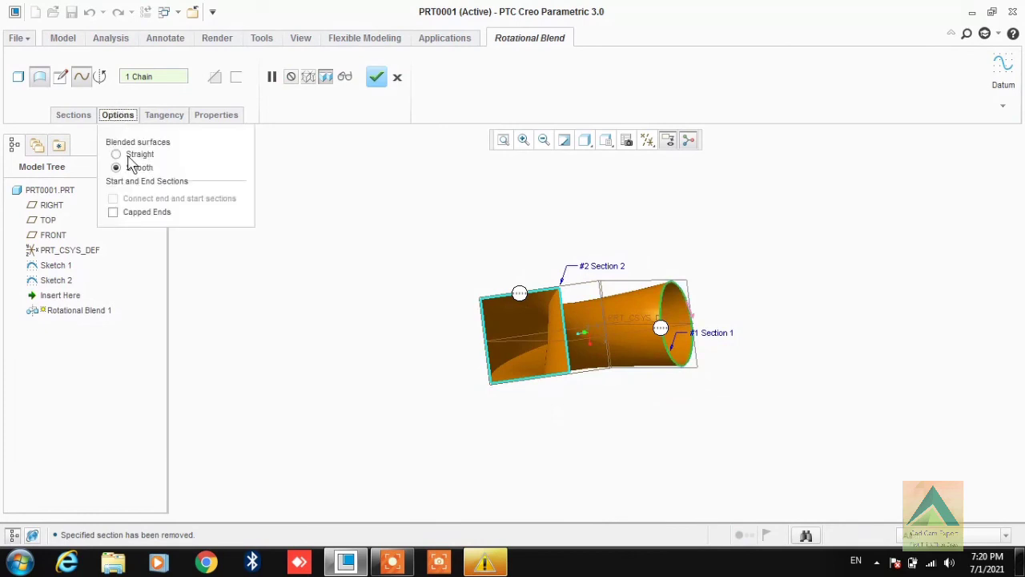
left_click(116, 154)
mouse_move(332, 321)
middle_mouse_down()
mouse_move(325, 350)
mouse_move(268, 259)
middle_mouse_up()
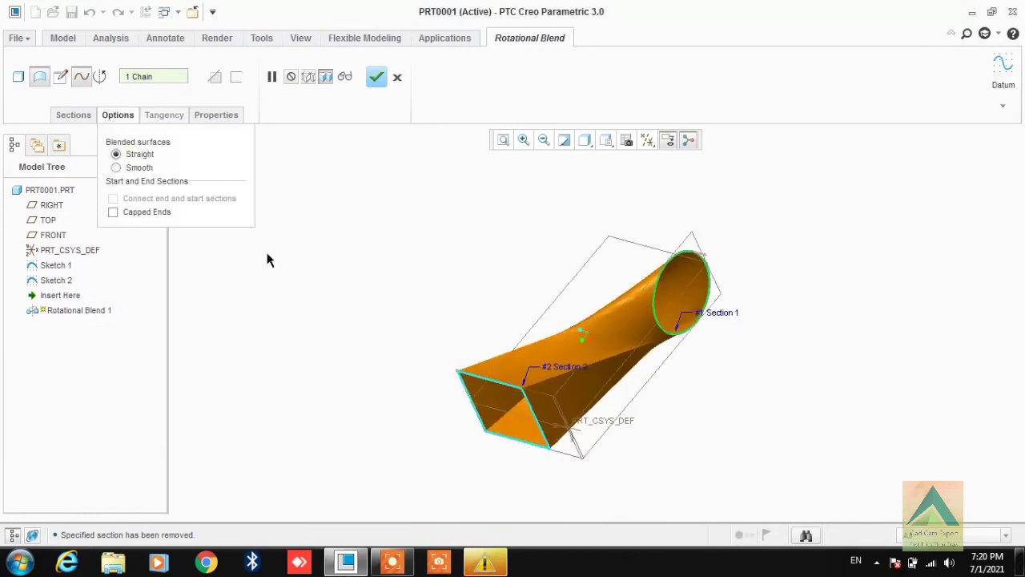
left_click(133, 172)
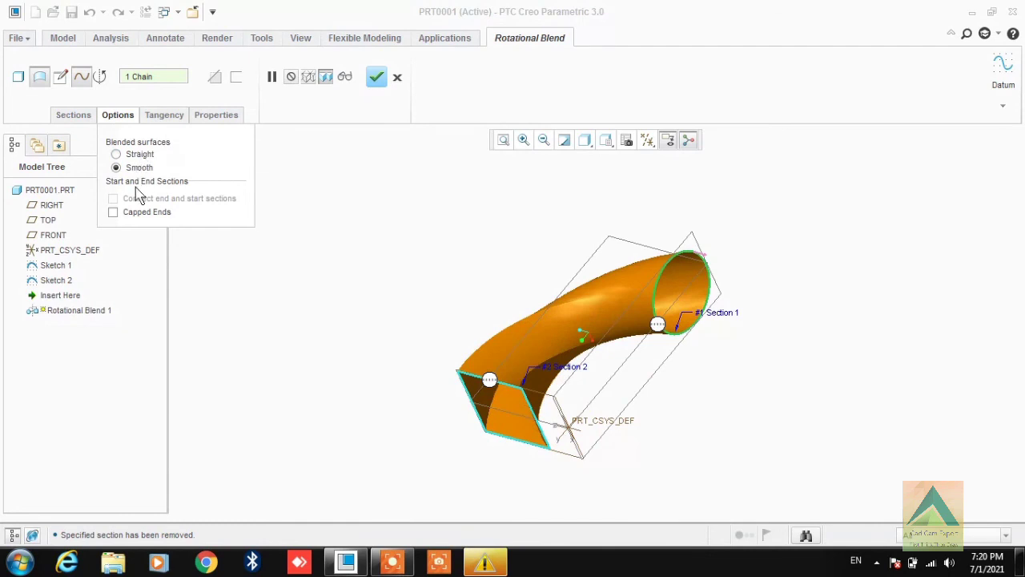
left_click(114, 212)
left_click(124, 216)
left_click(377, 77)
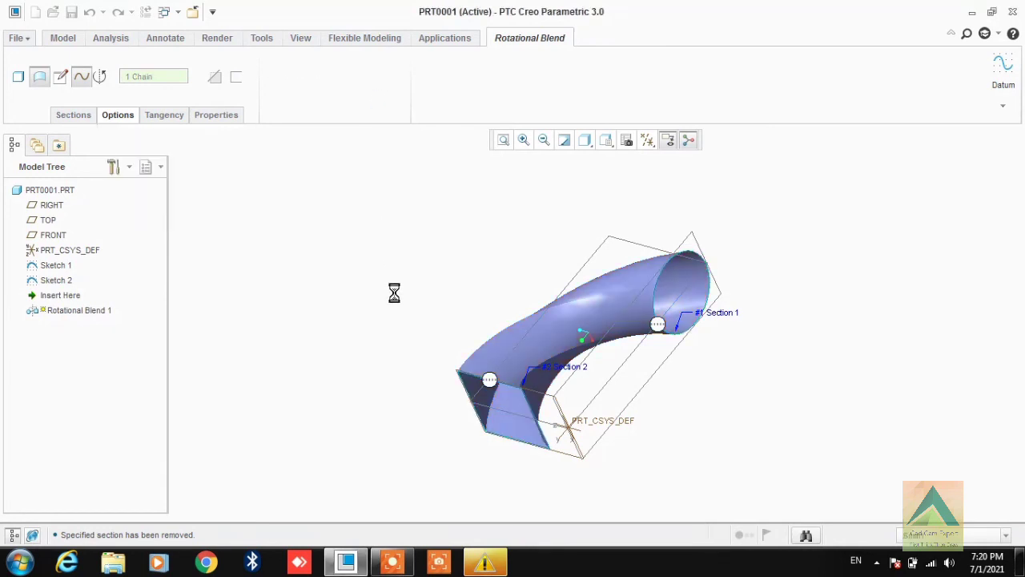
mouse_move(399, 303)
middle_mouse_down()
mouse_move(419, 248)
mouse_move(449, 267)
mouse_move(352, 288)
mouse_move(305, 343)
mouse_move(348, 348)
mouse_move(355, 328)
mouse_move(359, 393)
mouse_move(342, 387)
middle_mouse_up()
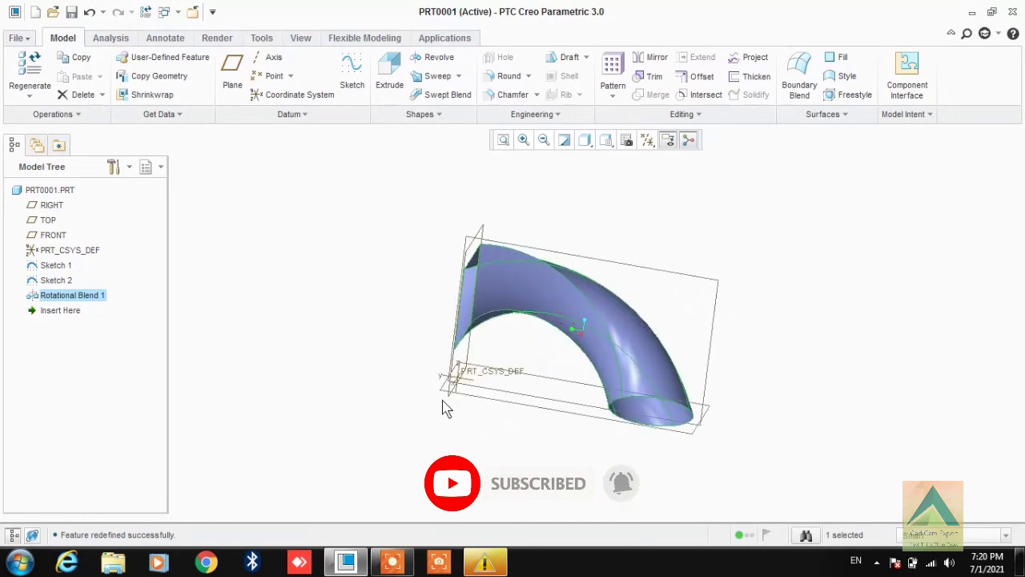